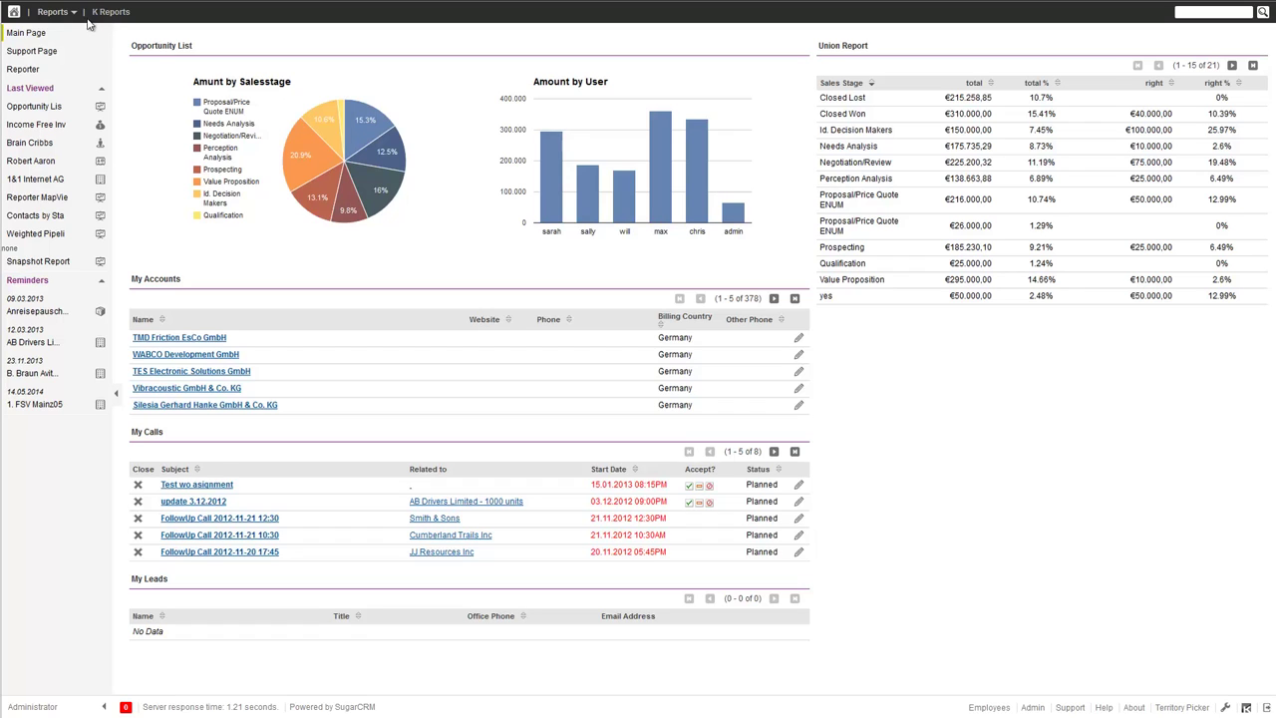
Step: Show the K Reports menu with its report shortcuts, favorites and recently viewed reports
{"action": "mouse_move", "coordinate": [113, 16]}
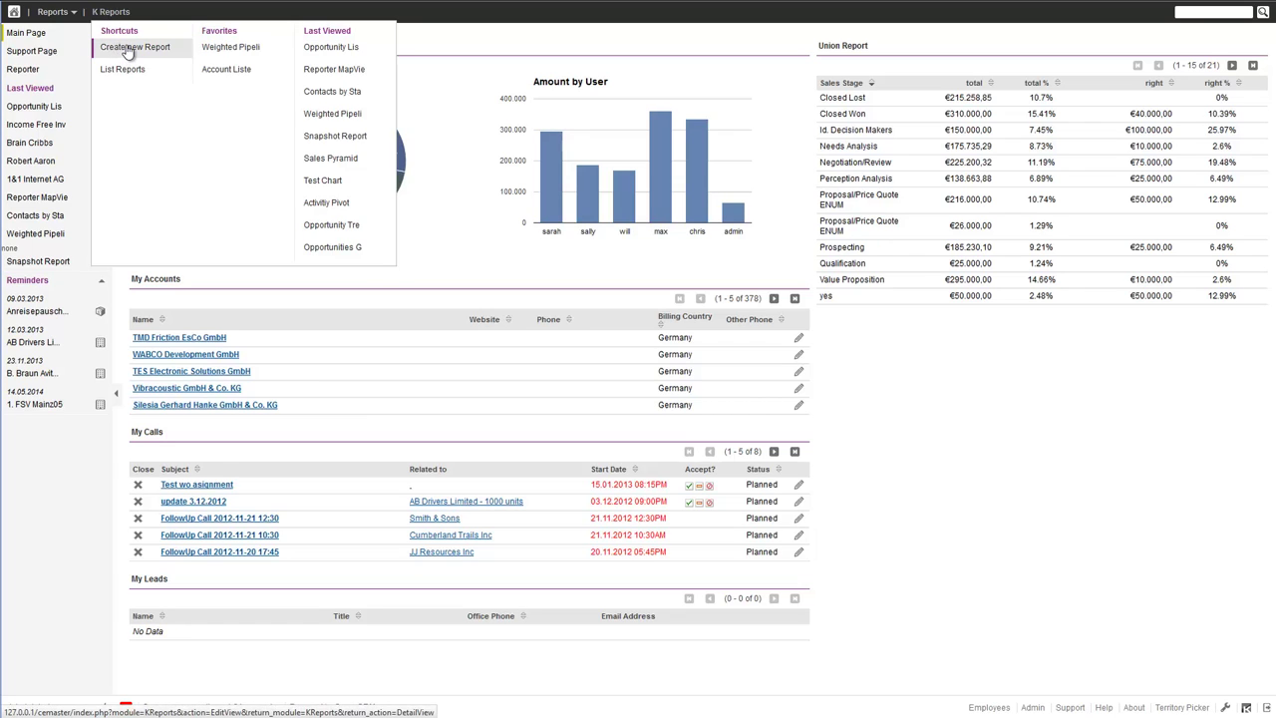
Step: Create a new KReporter report and name it 'Pipeline Report'
{"action": "left_click", "coordinate": [127, 51]}
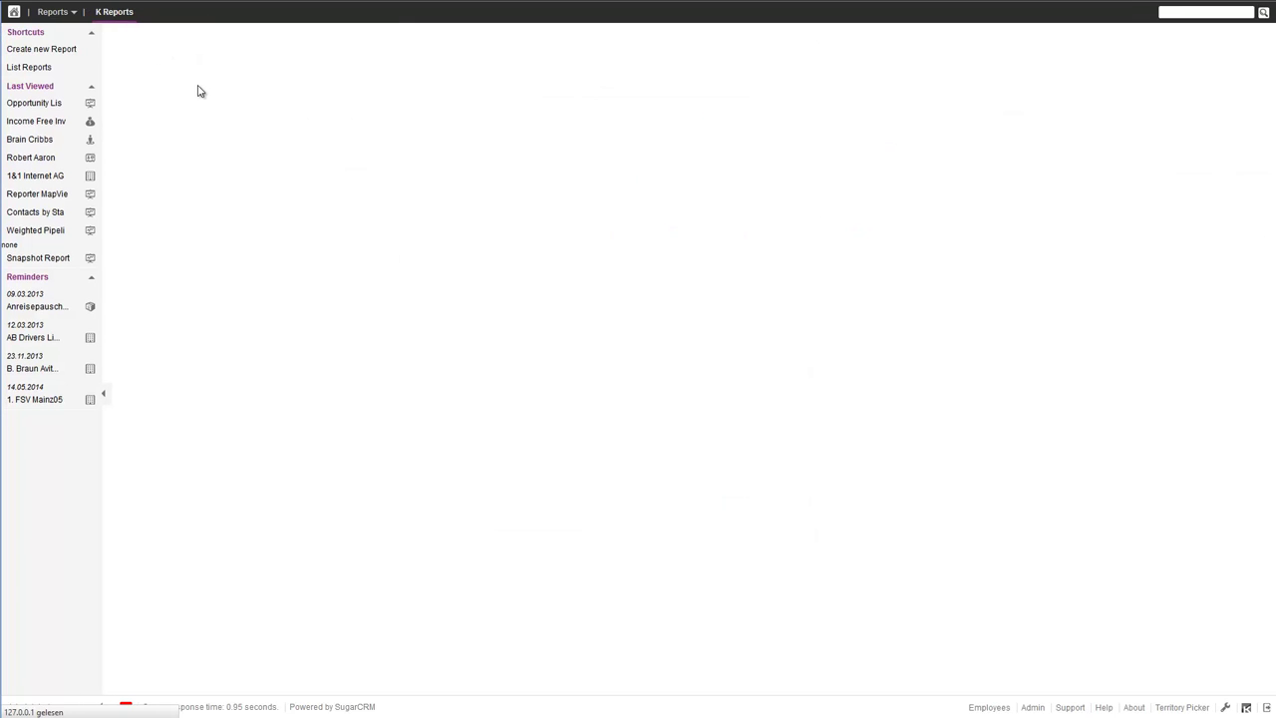
{"action": "left_click_drag", "start_coordinate": [301, 41], "coordinate": [227, 37]}
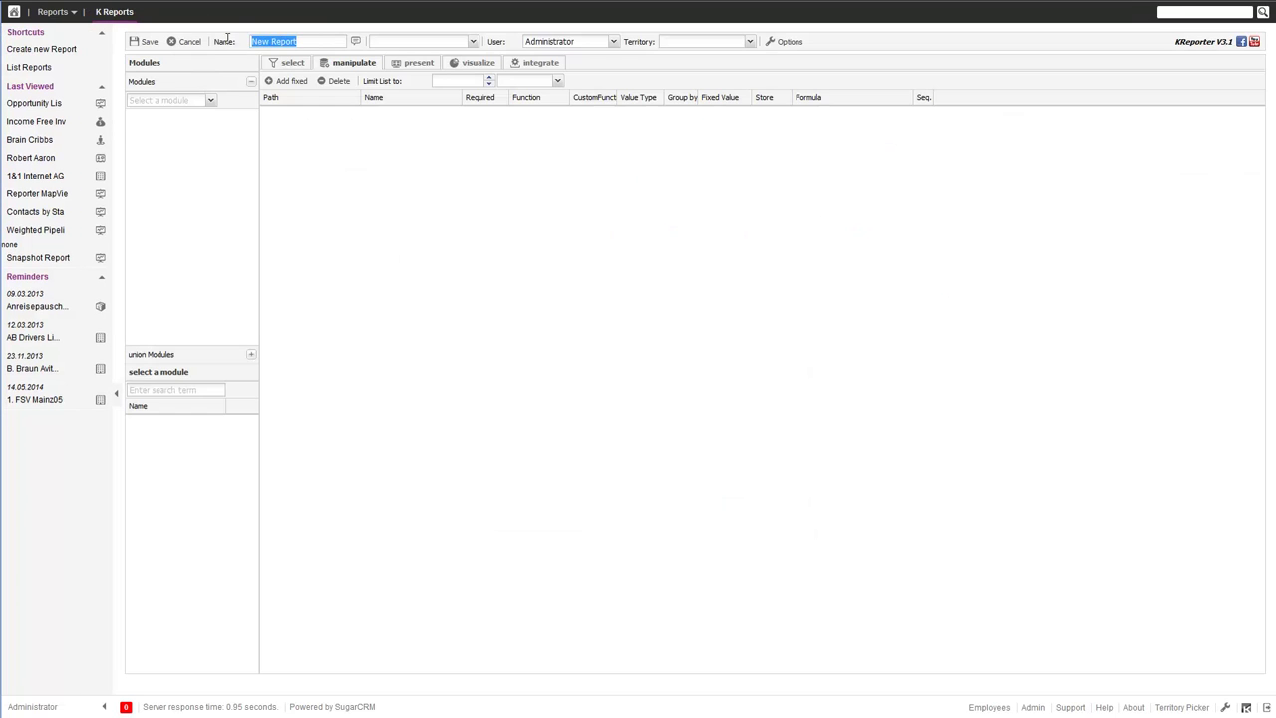
{"action": "type", "text": "Pipeline"}
{"action": "left_click", "coordinate": [211, 103]}
Step: Base the report on Opportunities and add the Opportunity Name column
{"action": "type", "text": "Opp"}
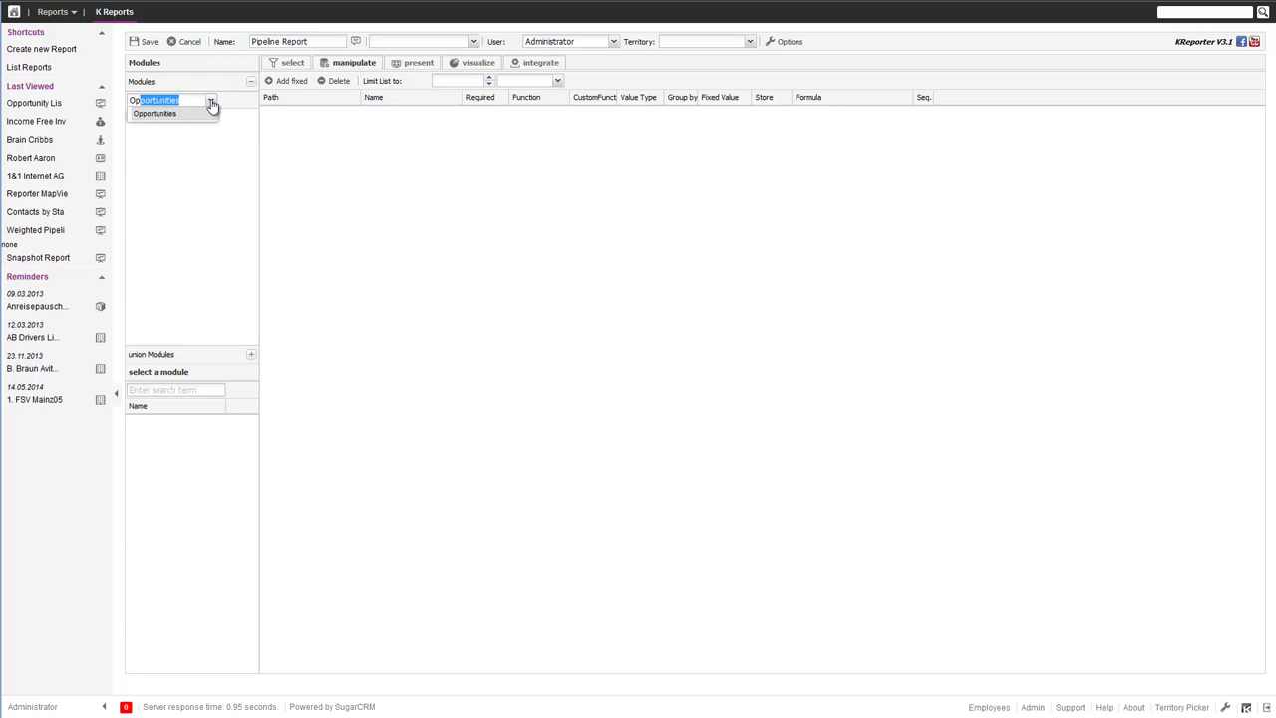
{"action": "left_click", "coordinate": [195, 117]}
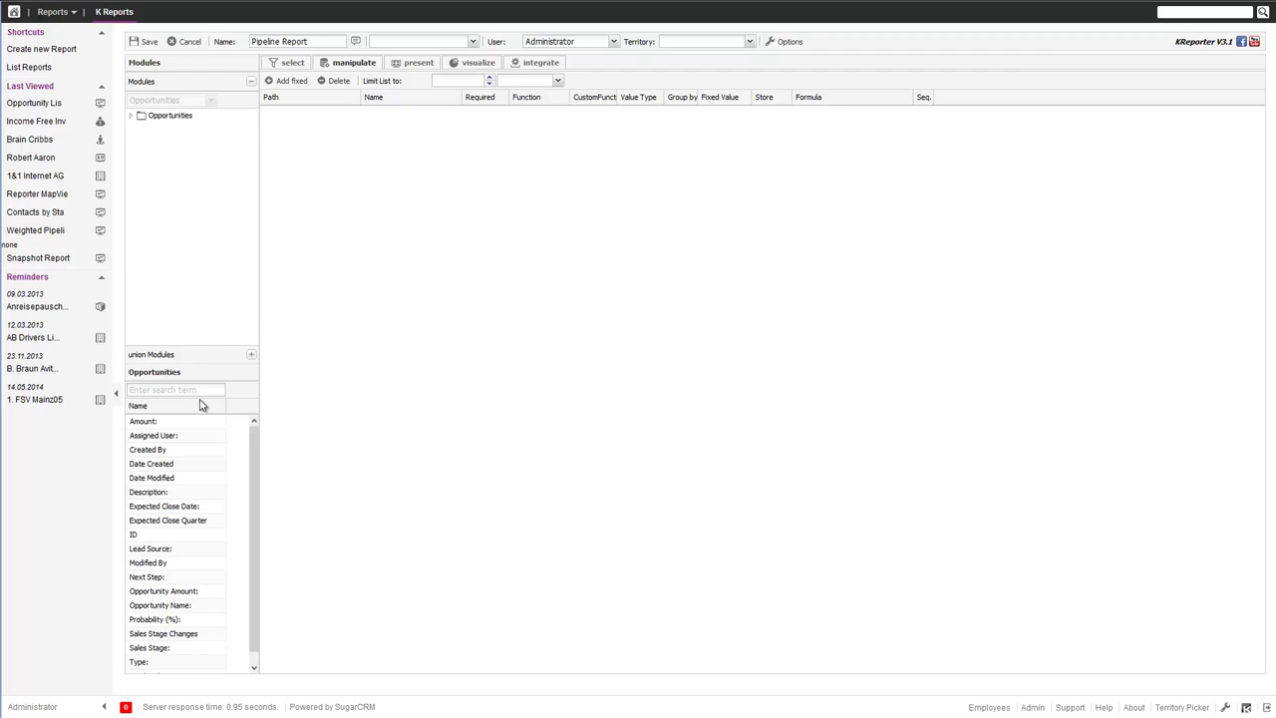
{"action": "left_click", "coordinate": [176, 391]}
{"action": "type", "text": "na"}
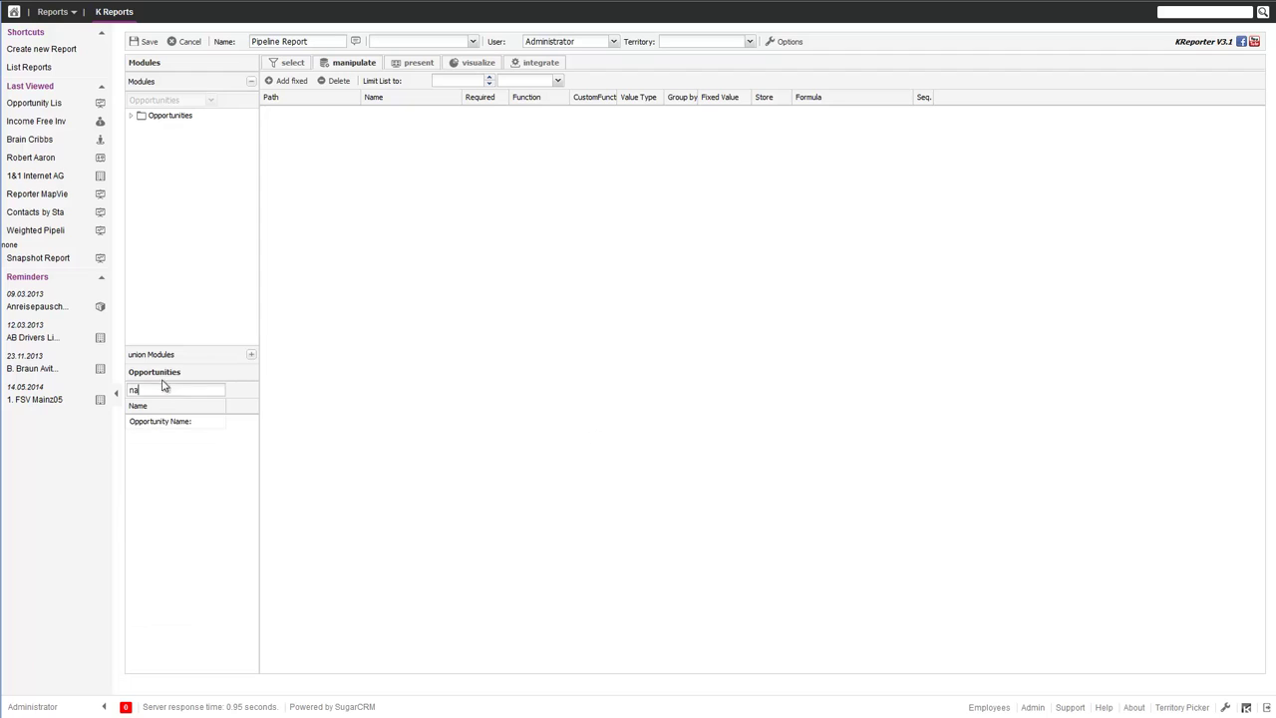
{"action": "left_click_drag", "start_coordinate": [176, 426], "coordinate": [468, 313]}
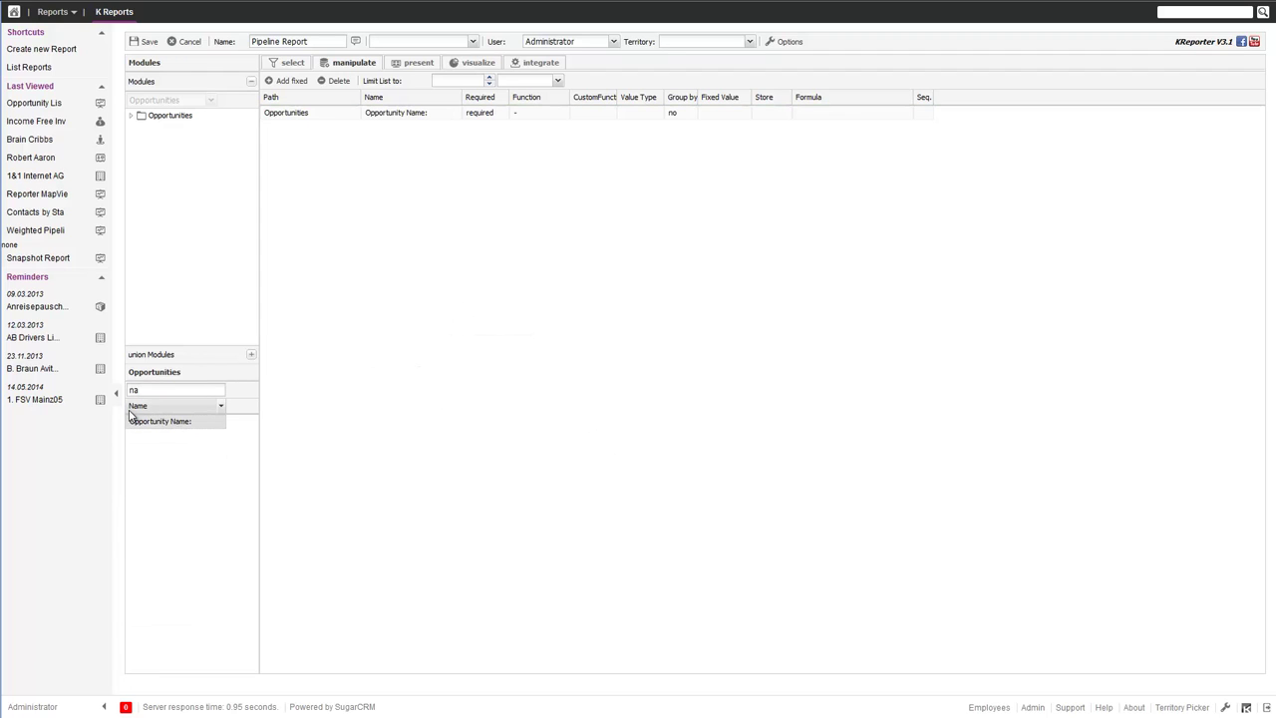
Step: Add the Sales Stage column and bring up the Assigned to User fields
{"action": "left_click_drag", "start_coordinate": [149, 391], "coordinate": [100, 396]}
{"action": "type", "text": "st"}
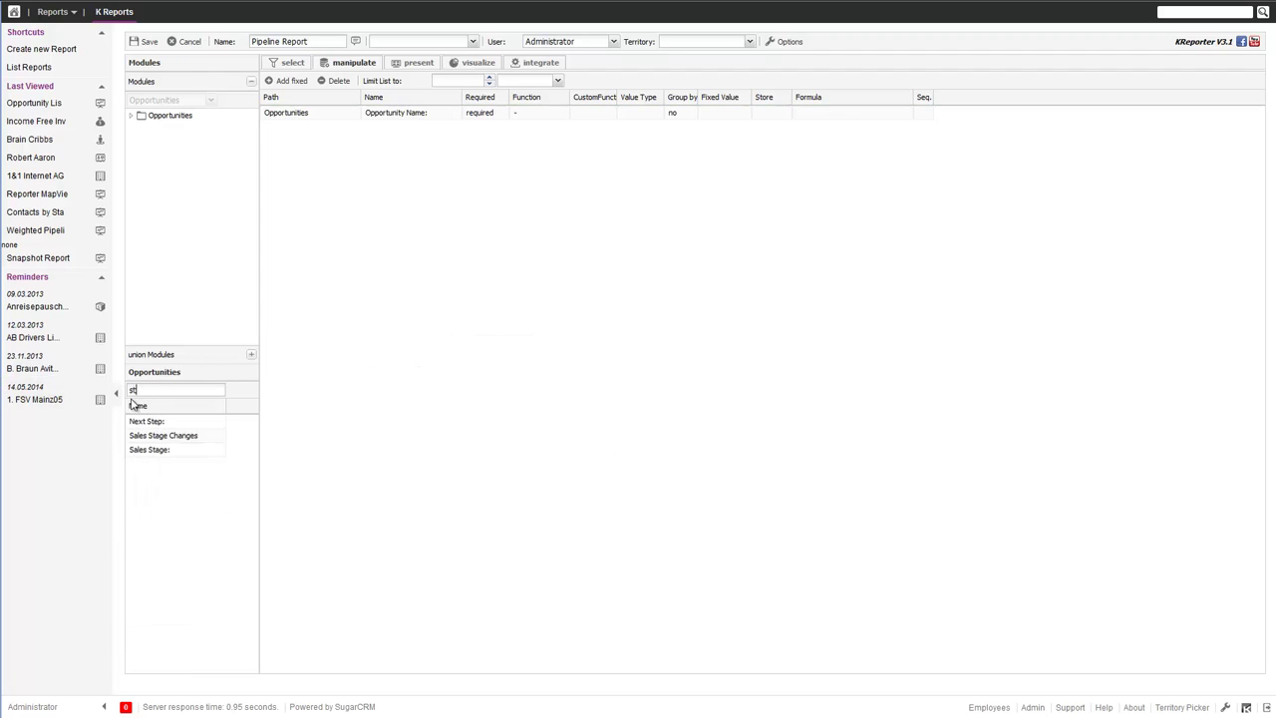
{"action": "left_click_drag", "start_coordinate": [159, 449], "coordinate": [423, 361]}
{"action": "left_click", "coordinate": [130, 117]}
{"action": "left_click", "coordinate": [179, 169]}
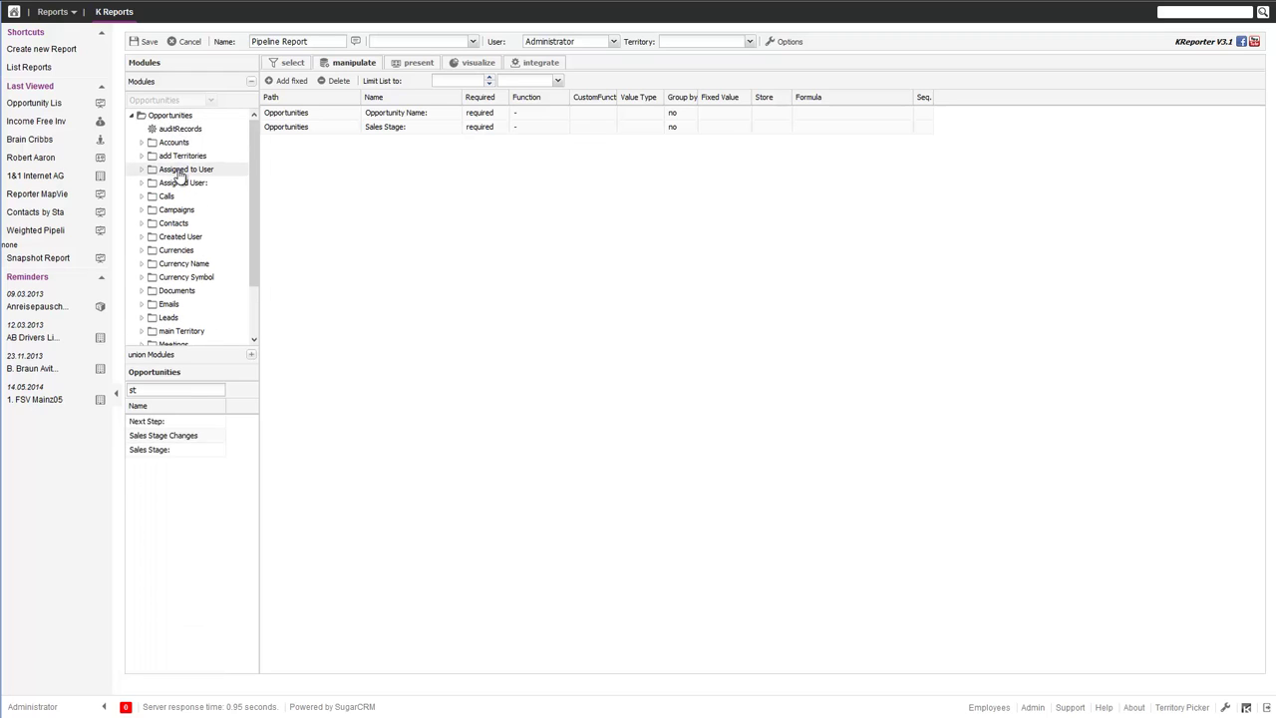
Step: Add the assigned user's User Name, Opportunity Amount and weighted Amount columns
{"action": "left_click", "coordinate": [168, 390]}
{"action": "type", "text": "us"}
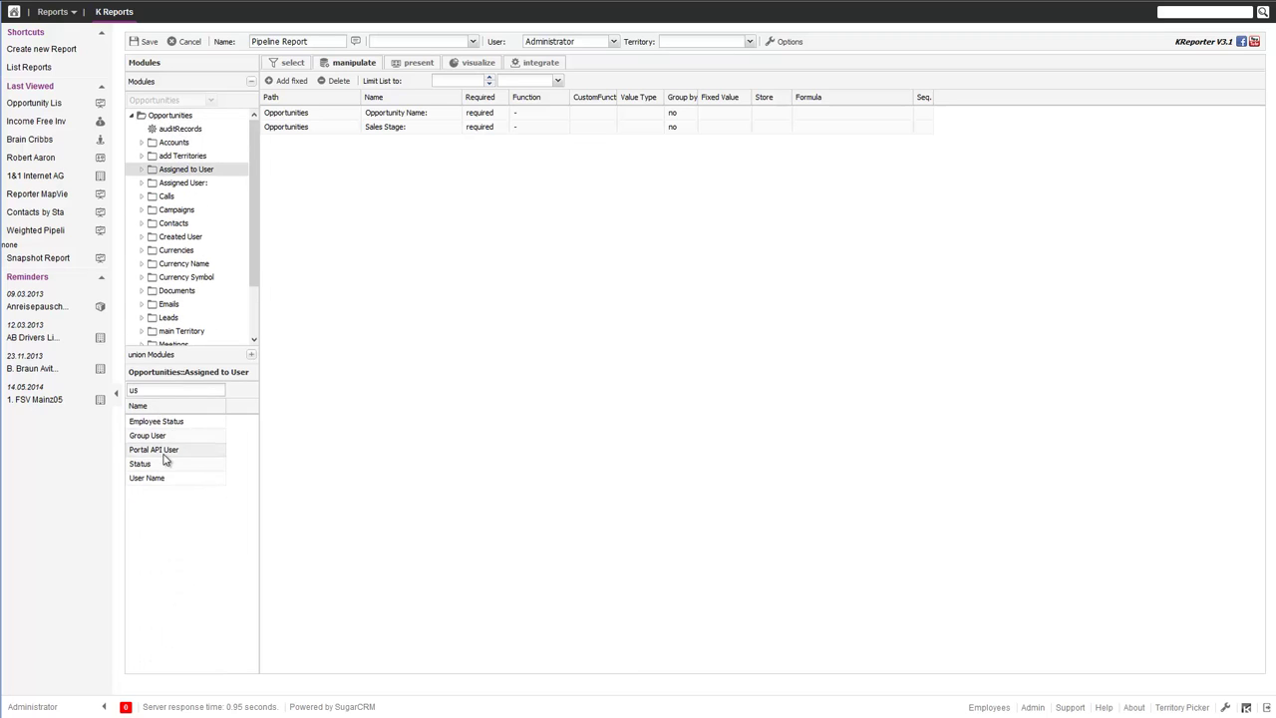
{"action": "left_click_drag", "start_coordinate": [165, 482], "coordinate": [505, 347]}
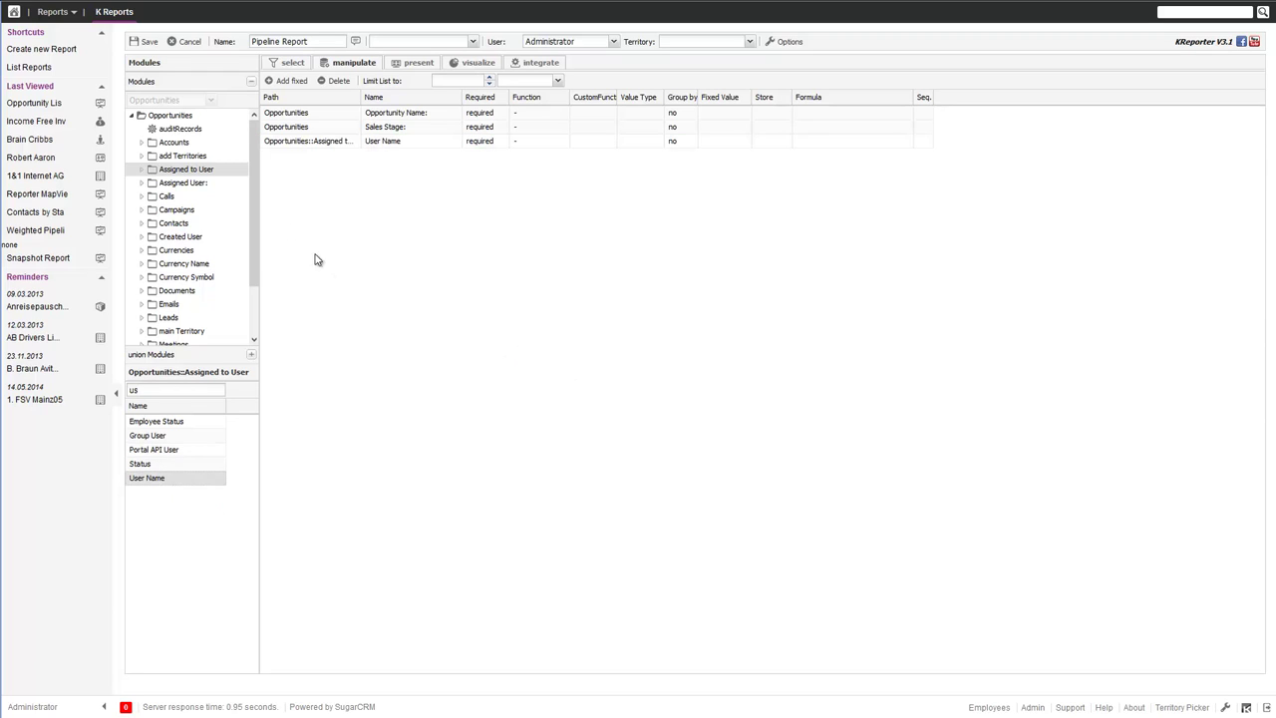
{"action": "left_click", "coordinate": [177, 116]}
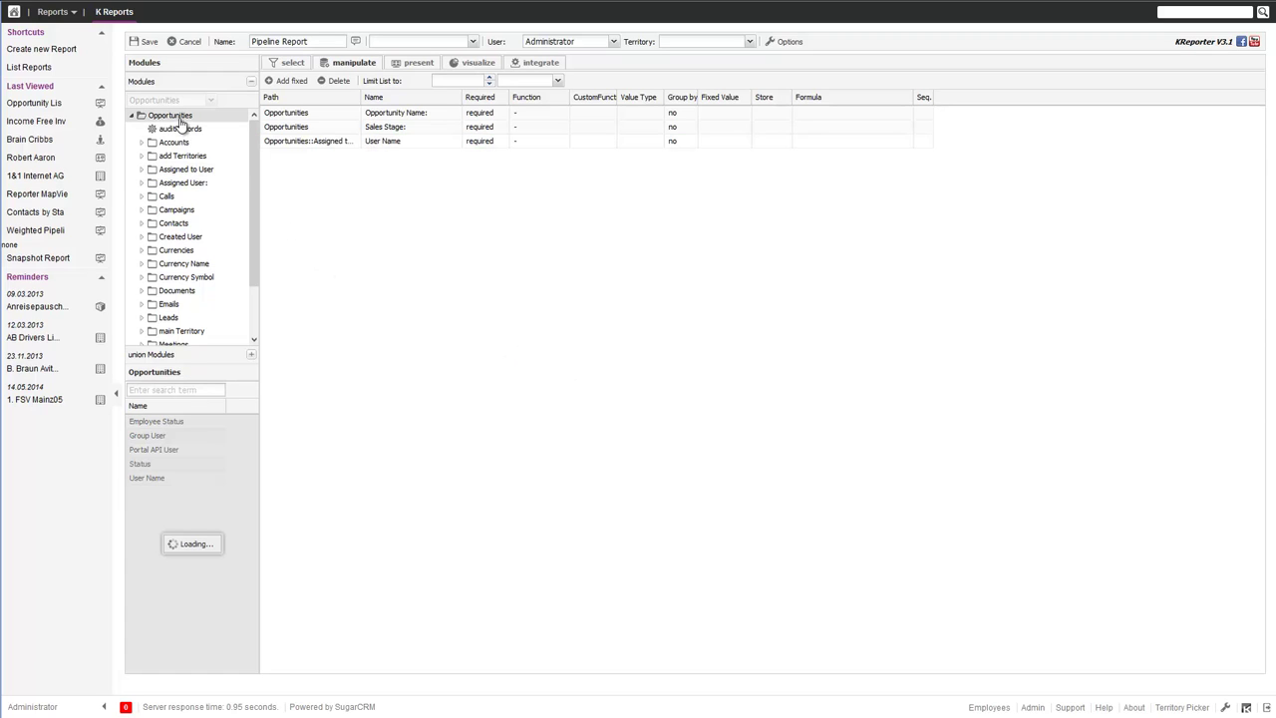
{"action": "left_click", "coordinate": [198, 390]}
{"action": "type", "text": "am"}
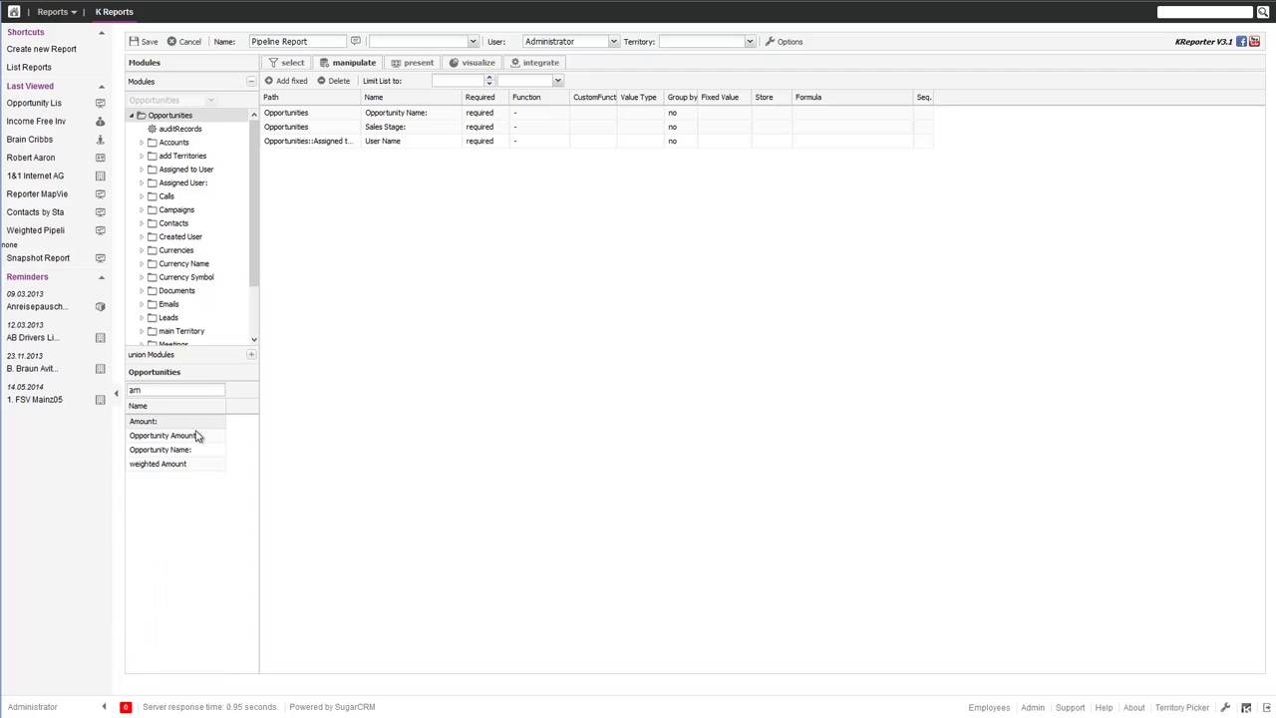
{"action": "left_click_drag", "start_coordinate": [194, 440], "coordinate": [419, 368]}
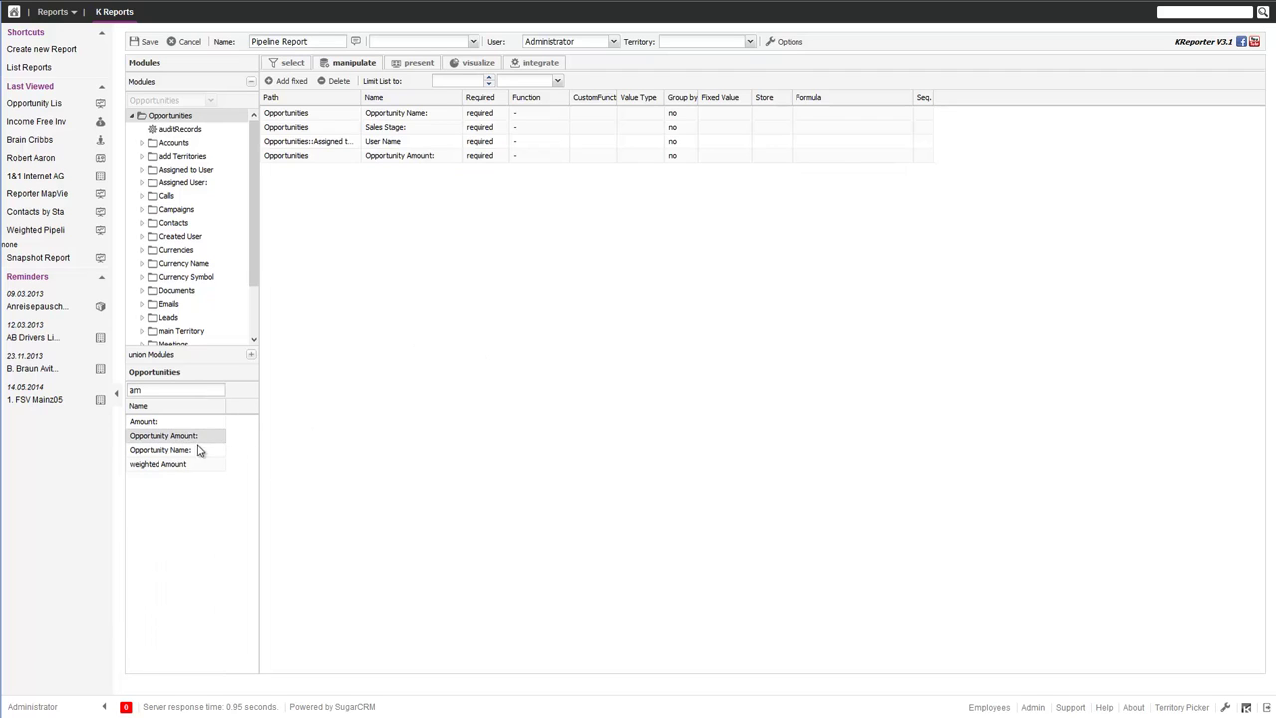
{"action": "left_click_drag", "start_coordinate": [197, 471], "coordinate": [427, 285]}
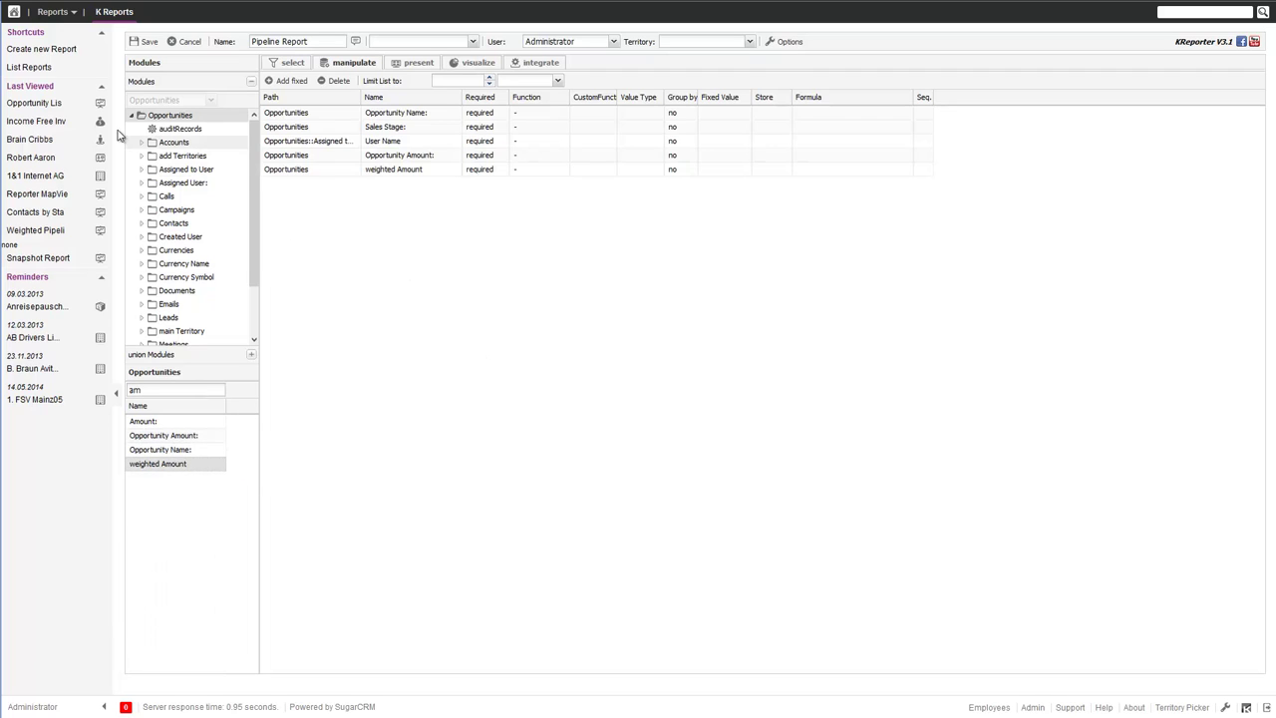
Step: Add the related account's Name as a report column
{"action": "left_click", "coordinate": [176, 142]}
{"action": "left_click", "coordinate": [191, 390]}
{"action": "type", "text": "na"}
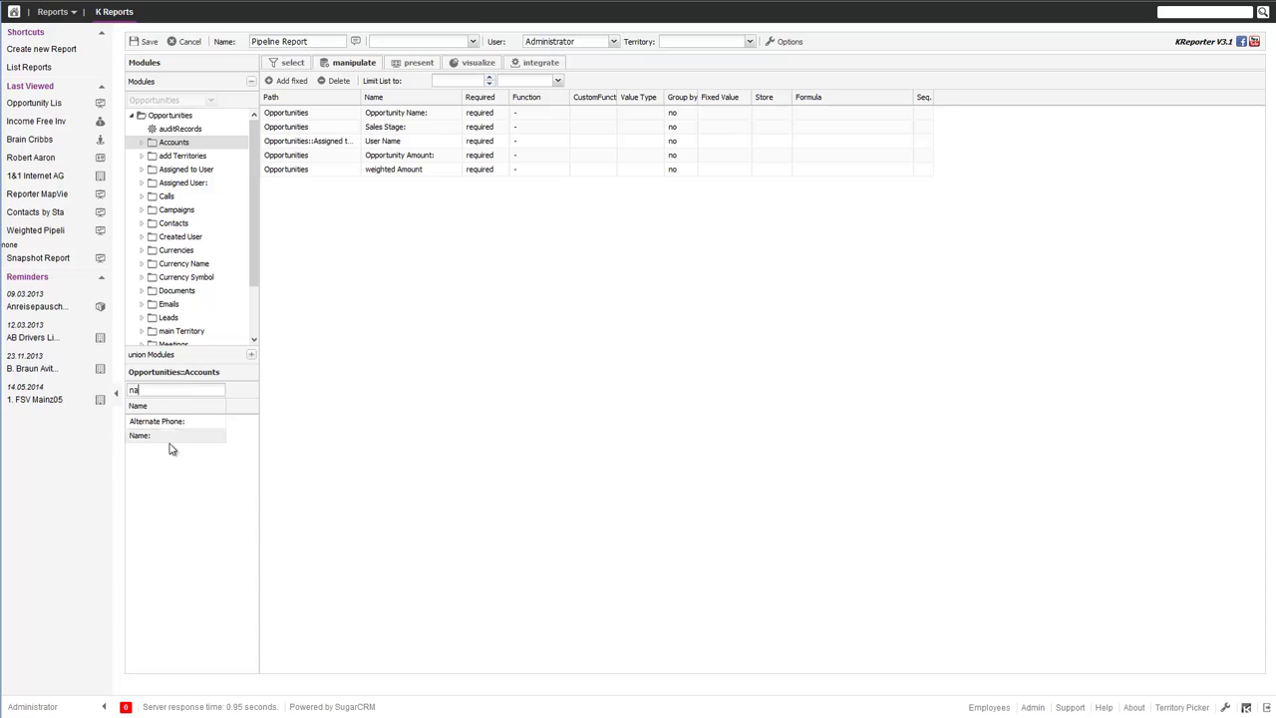
{"action": "left_click_drag", "start_coordinate": [165, 443], "coordinate": [407, 343]}
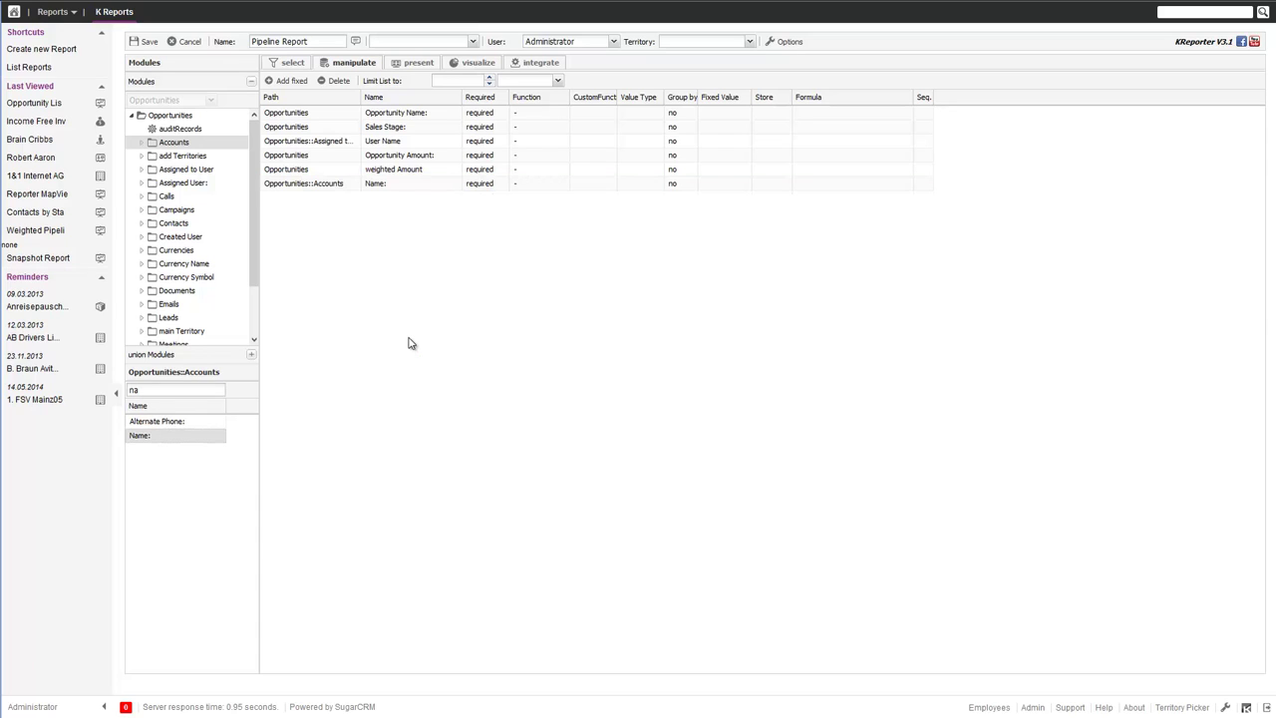
{"action": "left_click", "coordinate": [286, 64]}
Step: Add a Sales Stage filter condition to the report
{"action": "left_click", "coordinate": [169, 114]}
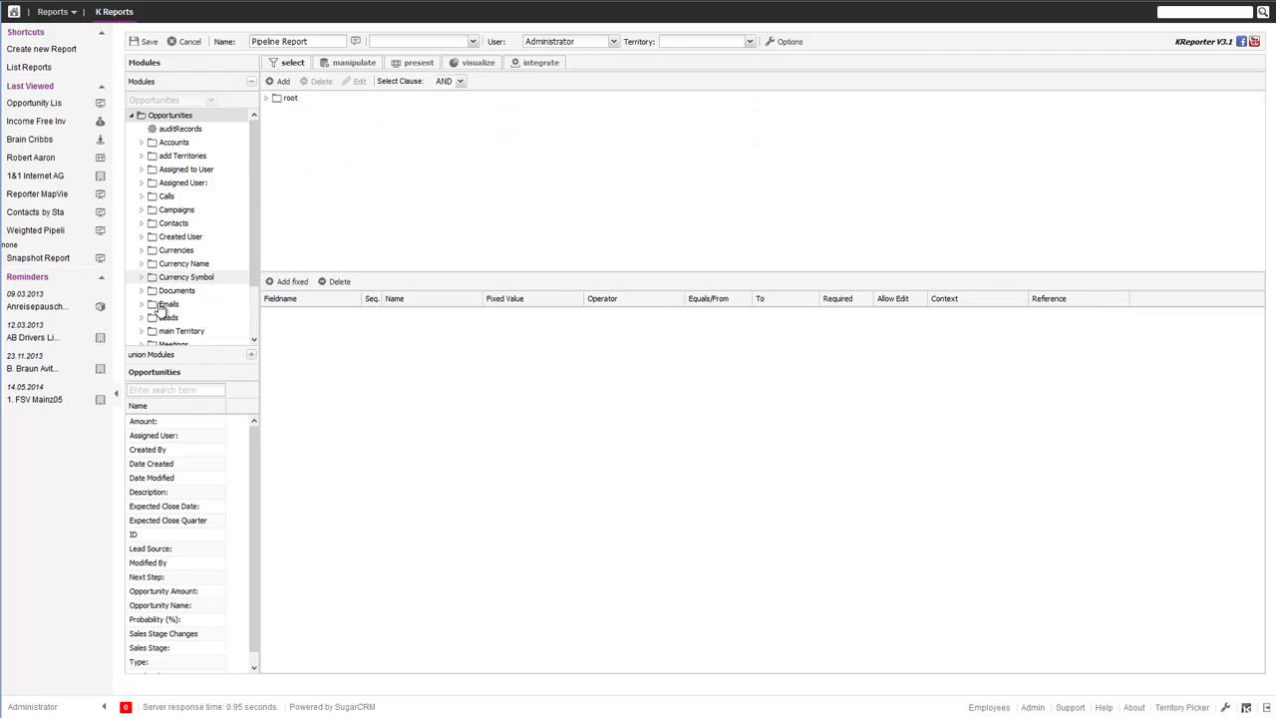
{"action": "left_click", "coordinate": [171, 391]}
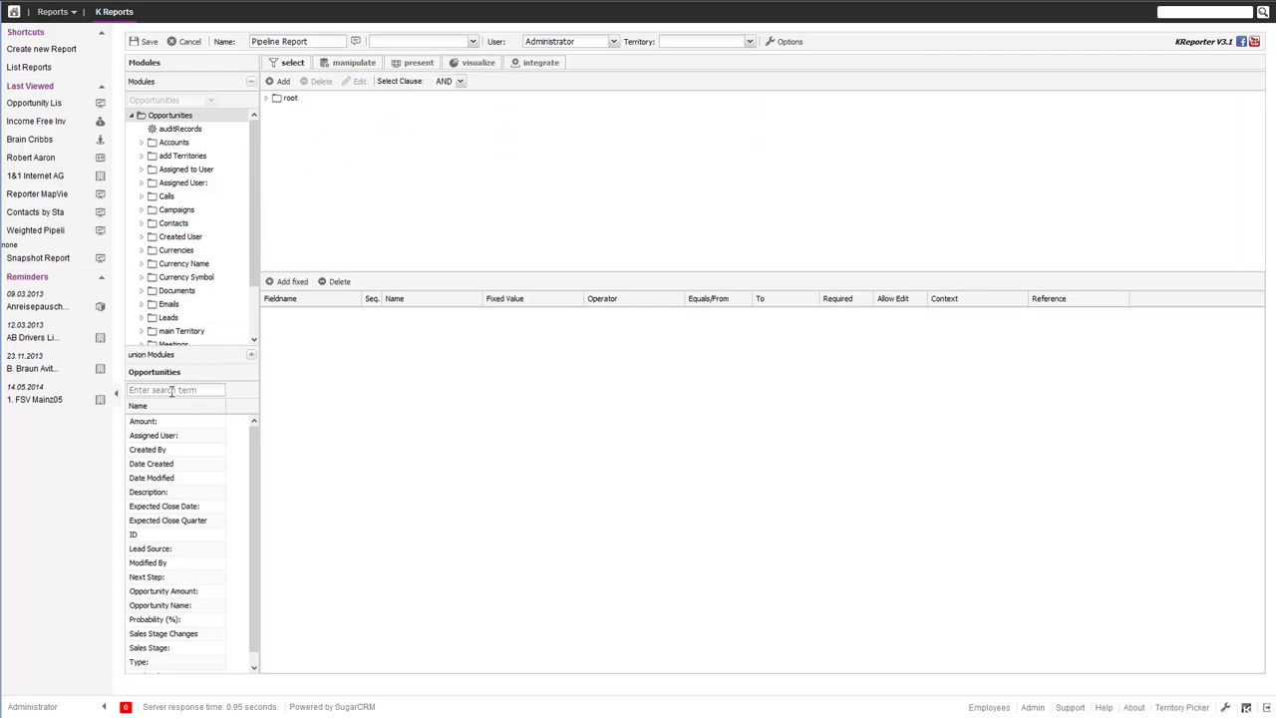
{"action": "type", "text": "sta"}
{"action": "left_click_drag", "start_coordinate": [166, 439], "coordinate": [370, 412]}
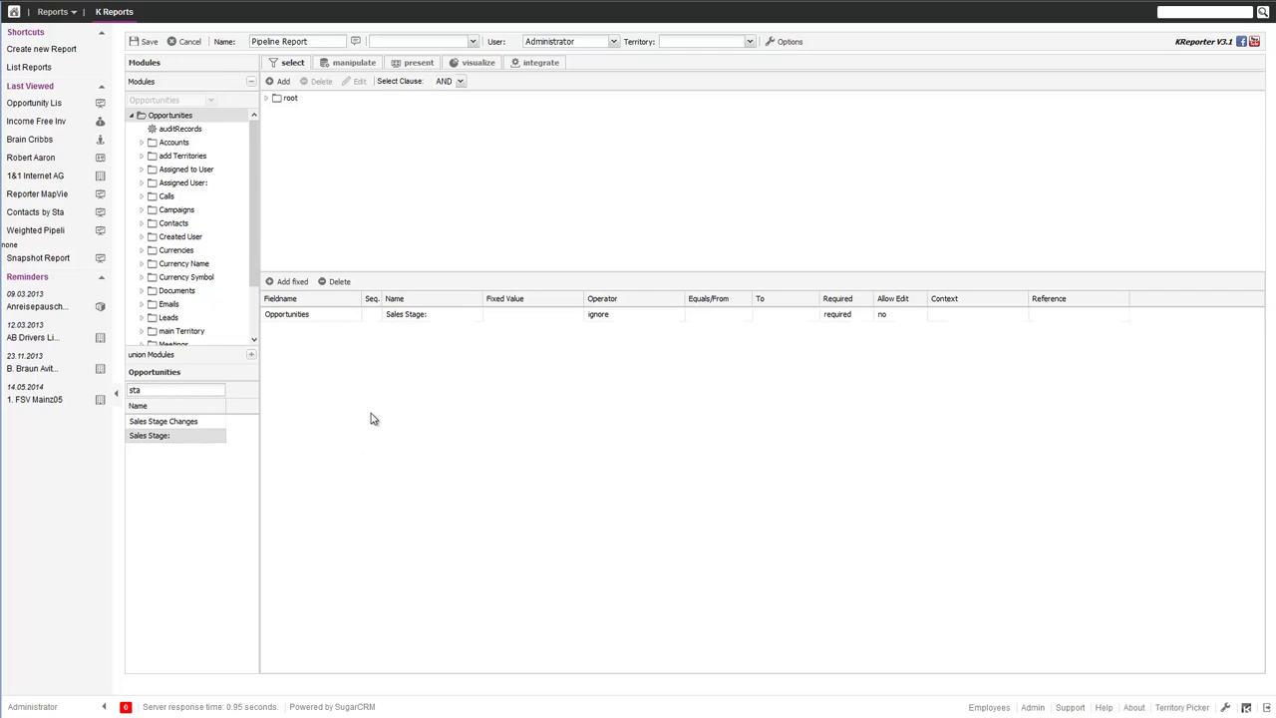
Step: Set the Sales Stage condition to 'is one of' Prospecting through Negotiation/Review
{"action": "left_click", "coordinate": [675, 317]}
{"action": "left_click", "coordinate": [678, 315]}
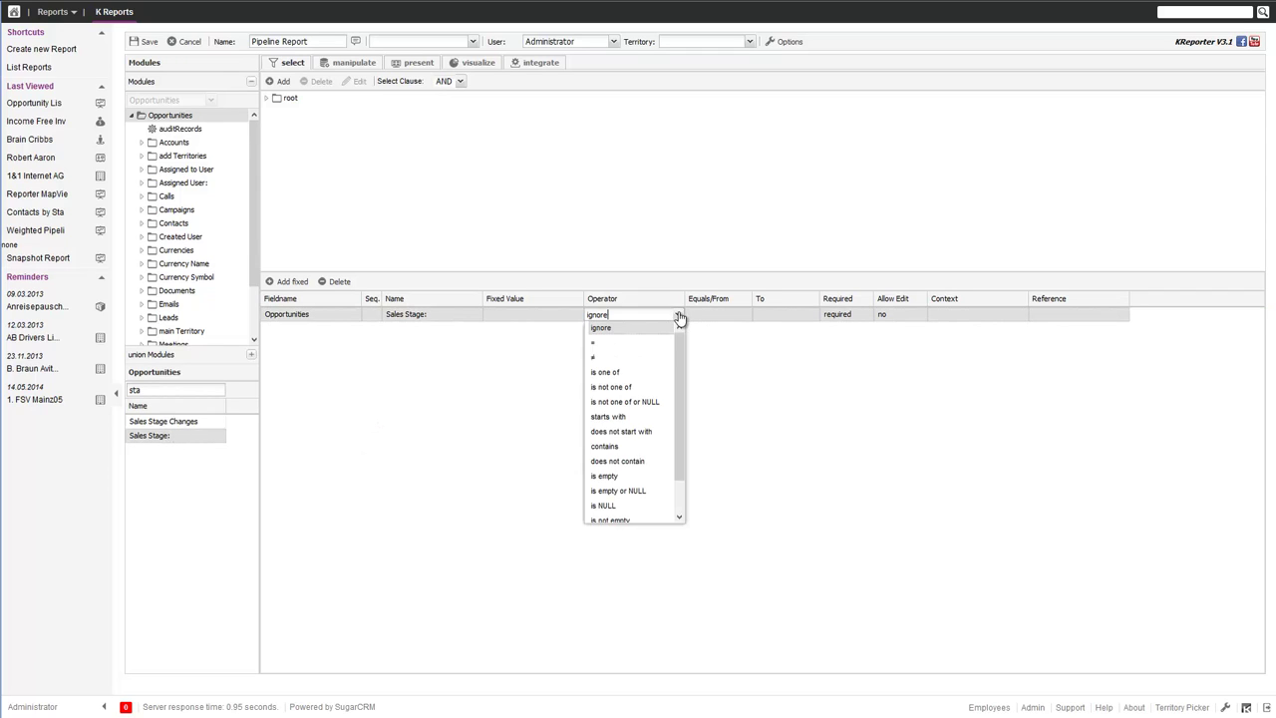
{"action": "left_click", "coordinate": [634, 371]}
{"action": "left_click", "coordinate": [741, 319]}
{"action": "left_click", "coordinate": [744, 315]}
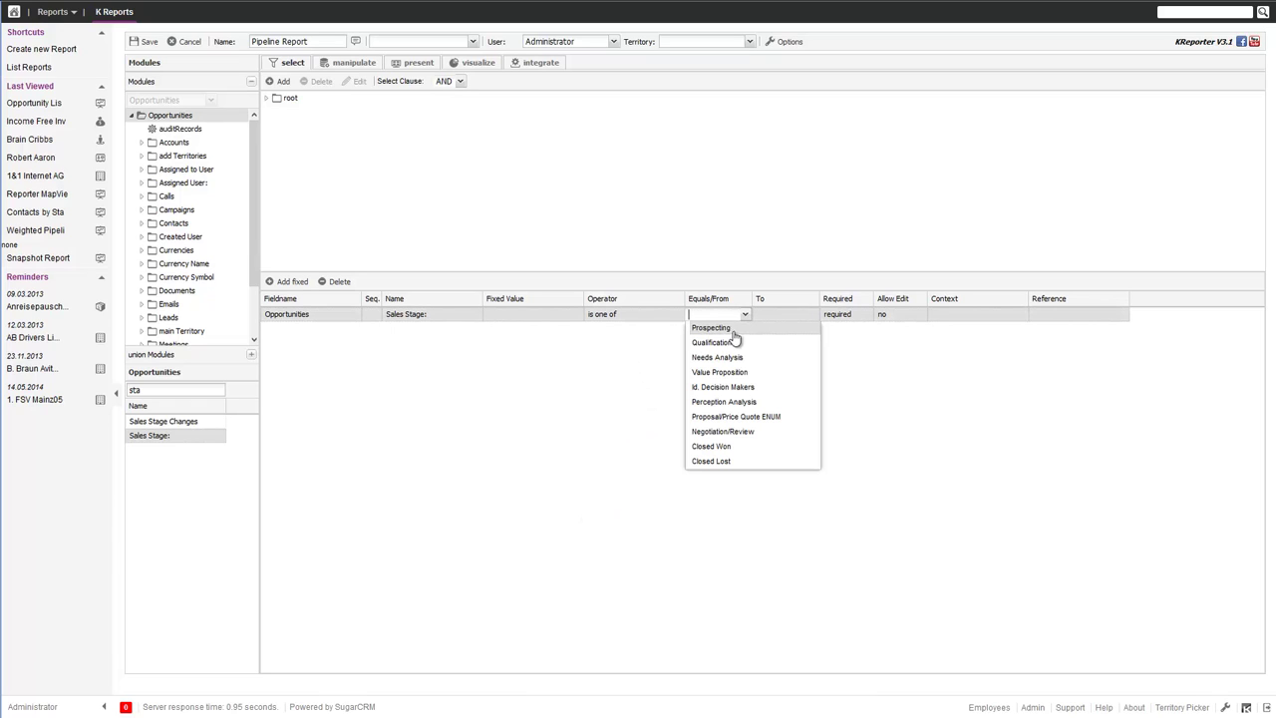
{"action": "left_click_drag", "start_coordinate": [733, 328], "coordinate": [743, 434]}
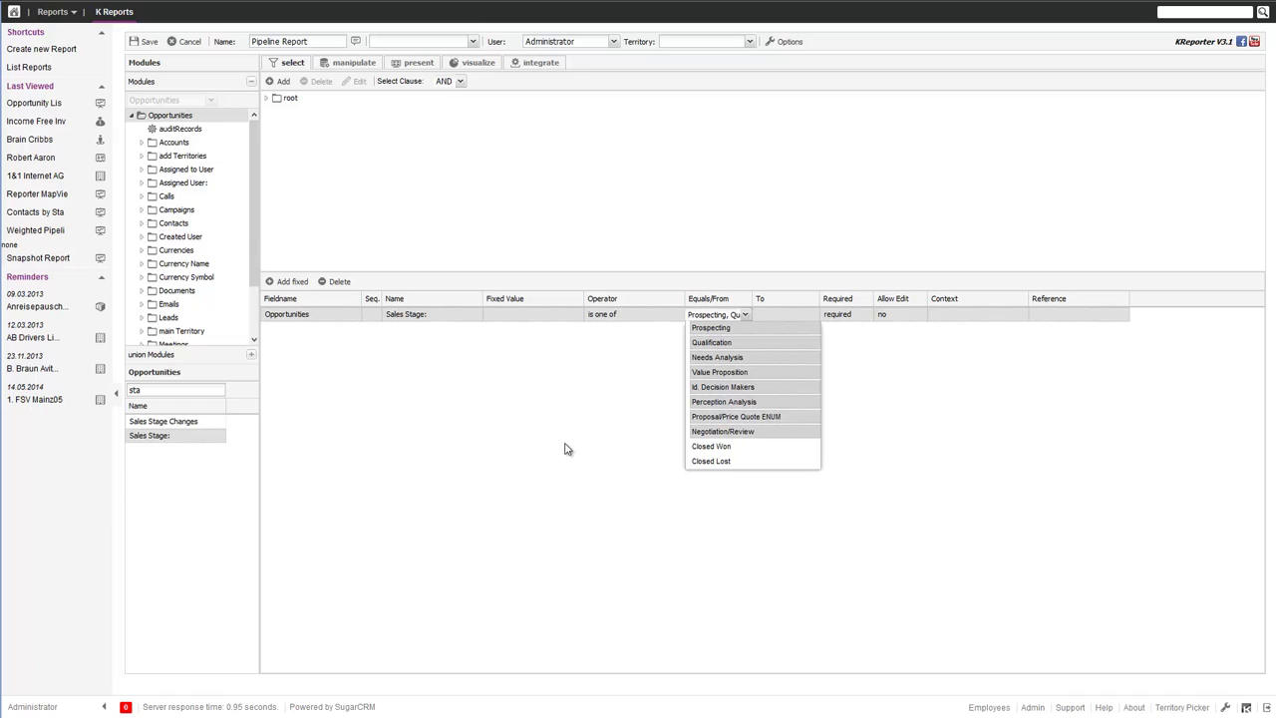
{"action": "left_click", "coordinate": [556, 449]}
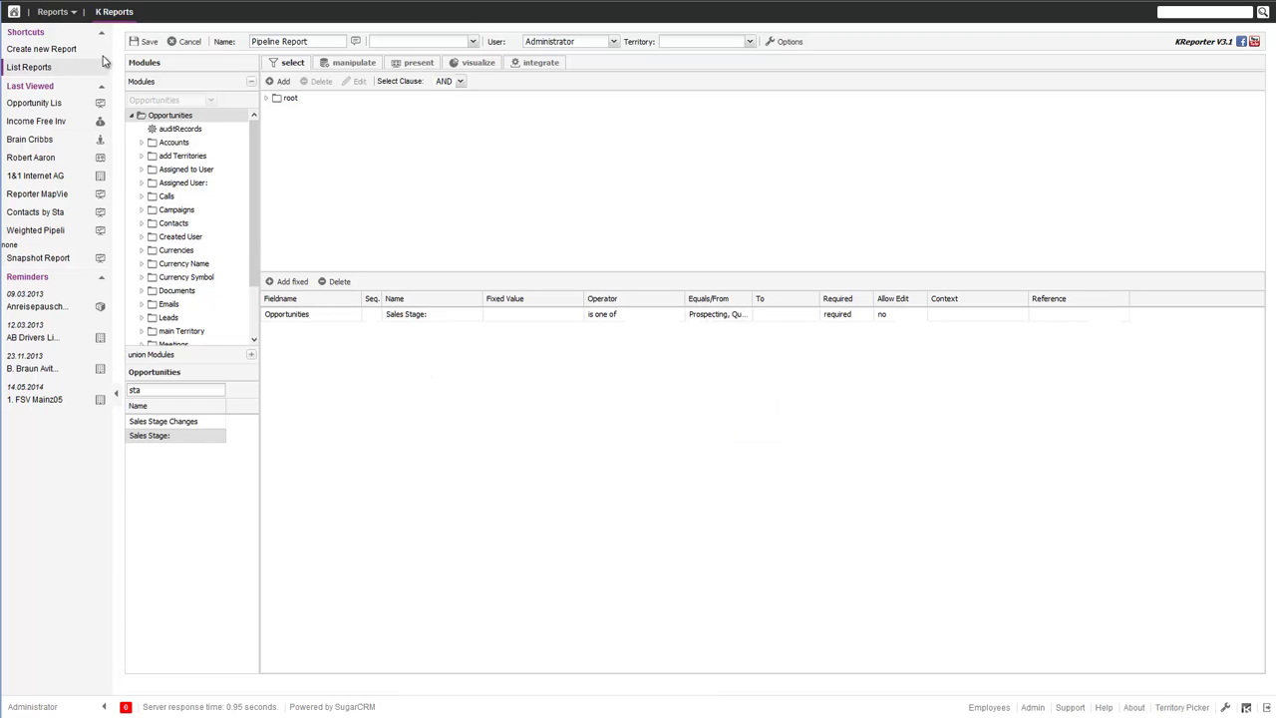
Step: Save the report, widen Opportunity Name, and move the account Name column first
{"action": "left_click", "coordinate": [145, 44]}
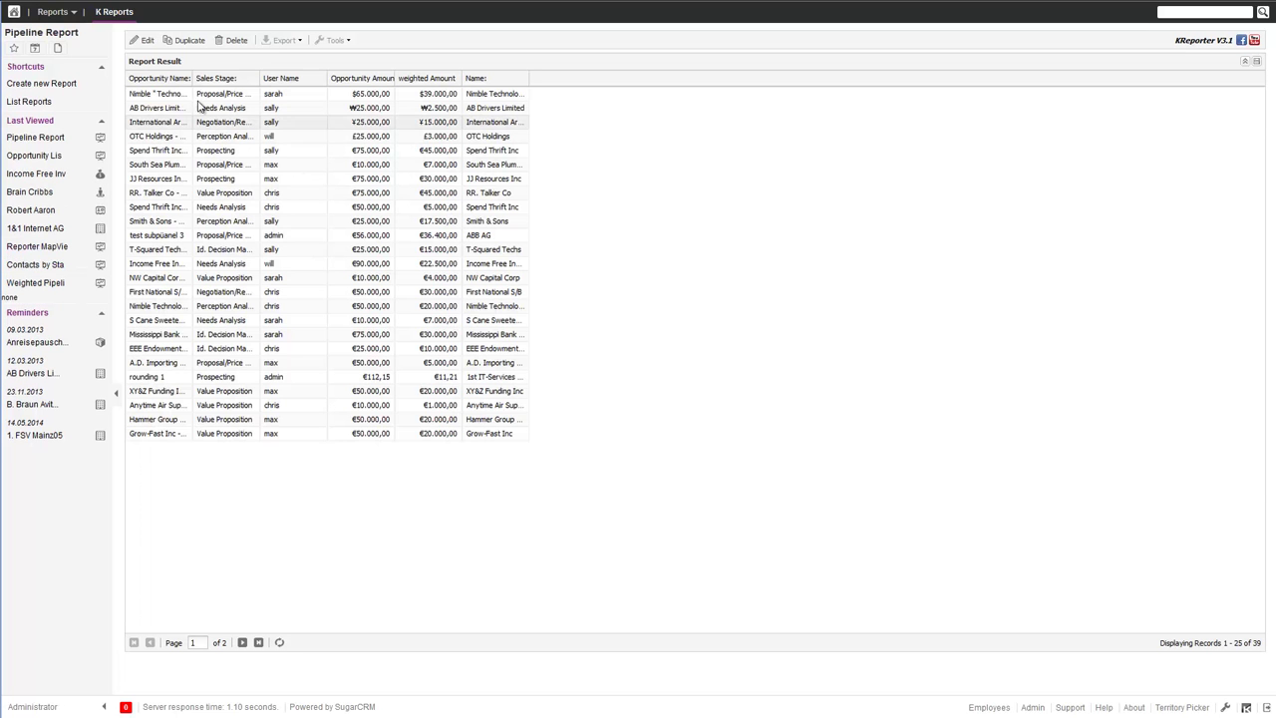
{"action": "left_click_drag", "start_coordinate": [193, 78], "coordinate": [346, 79]}
{"action": "left_click_drag", "start_coordinate": [571, 86], "coordinate": [245, 79]}
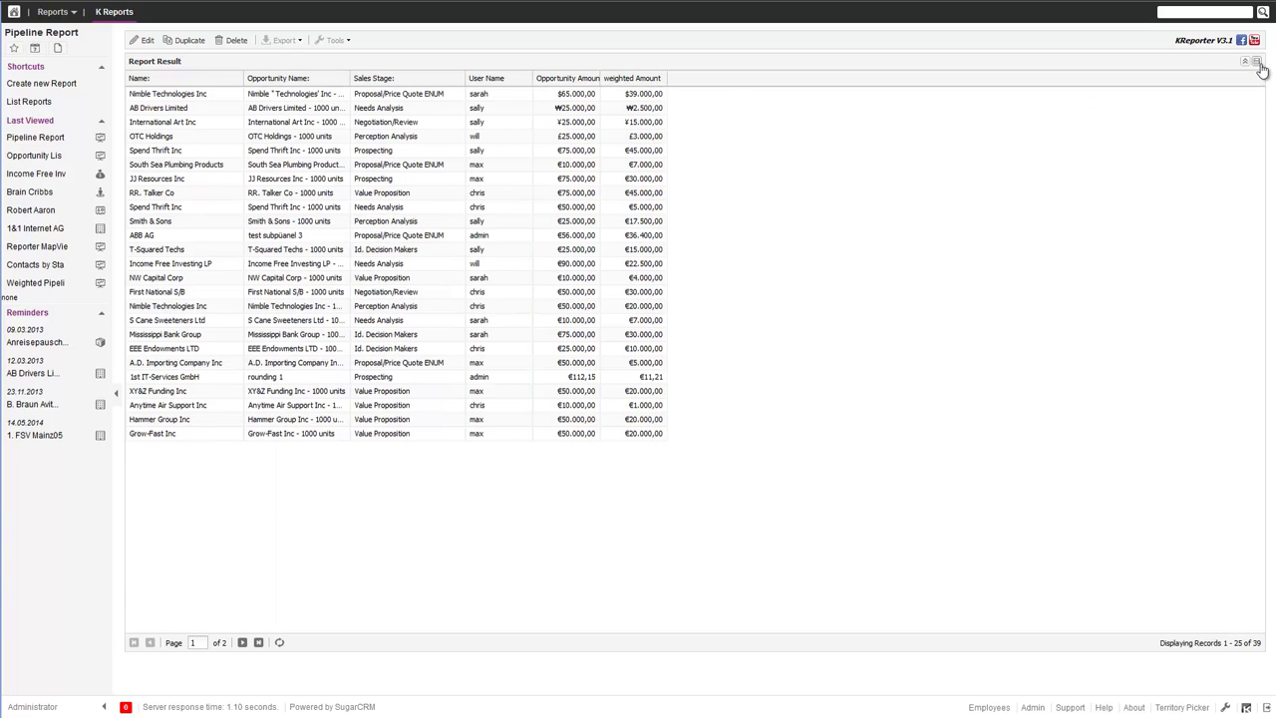
{"action": "left_click", "coordinate": [141, 40]}
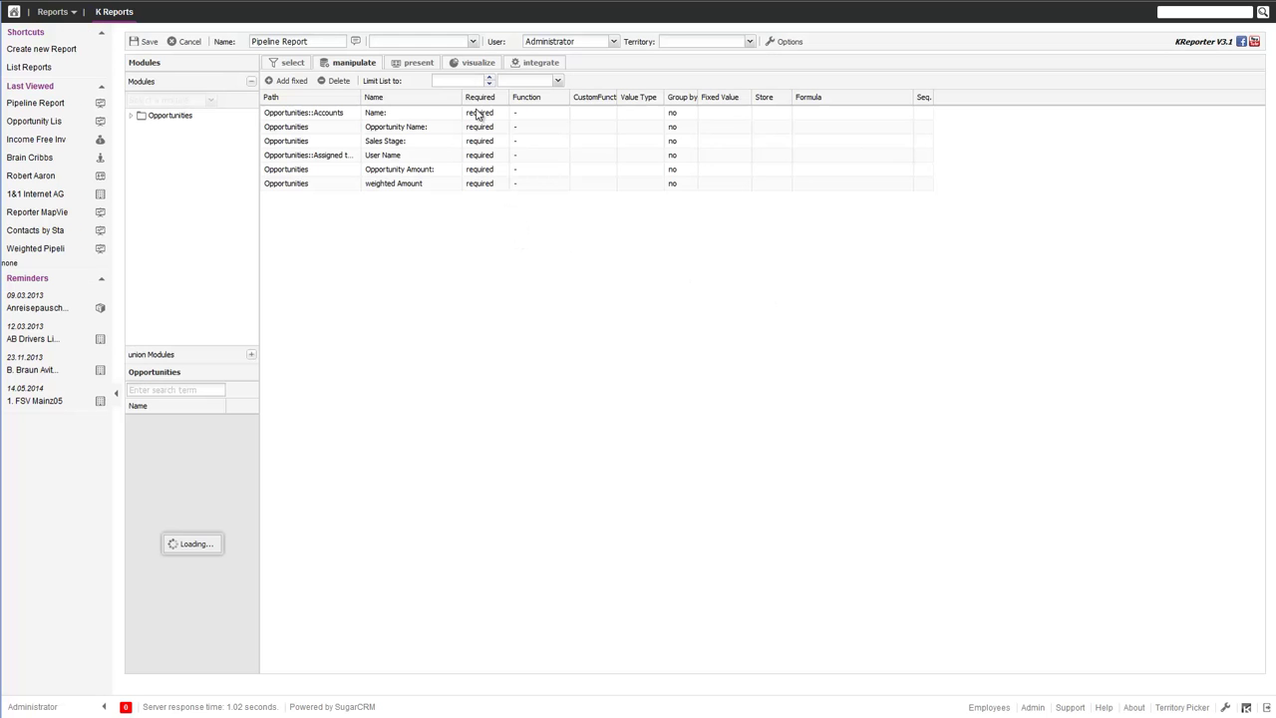
Step: Present the report in Grouped View, grouped by User Name
{"action": "left_click", "coordinate": [419, 64]}
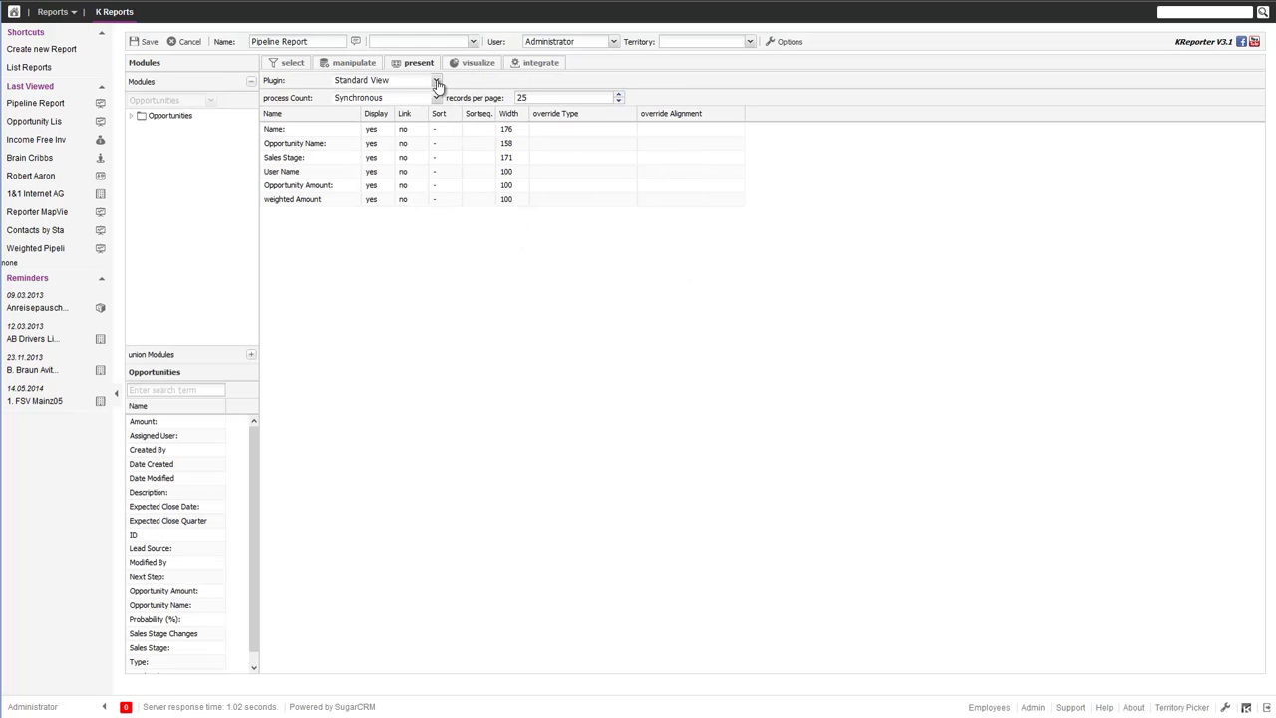
{"action": "left_click", "coordinate": [436, 82]}
{"action": "left_click", "coordinate": [390, 114]}
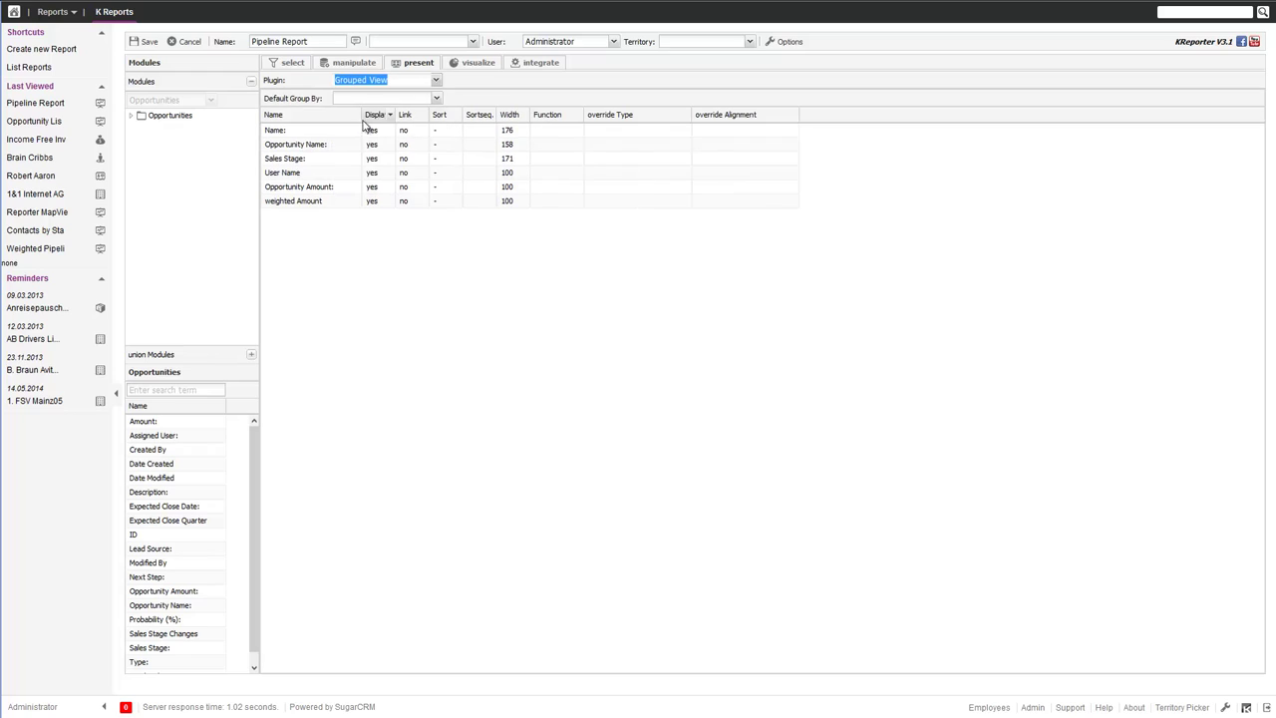
{"action": "left_click", "coordinate": [436, 98]}
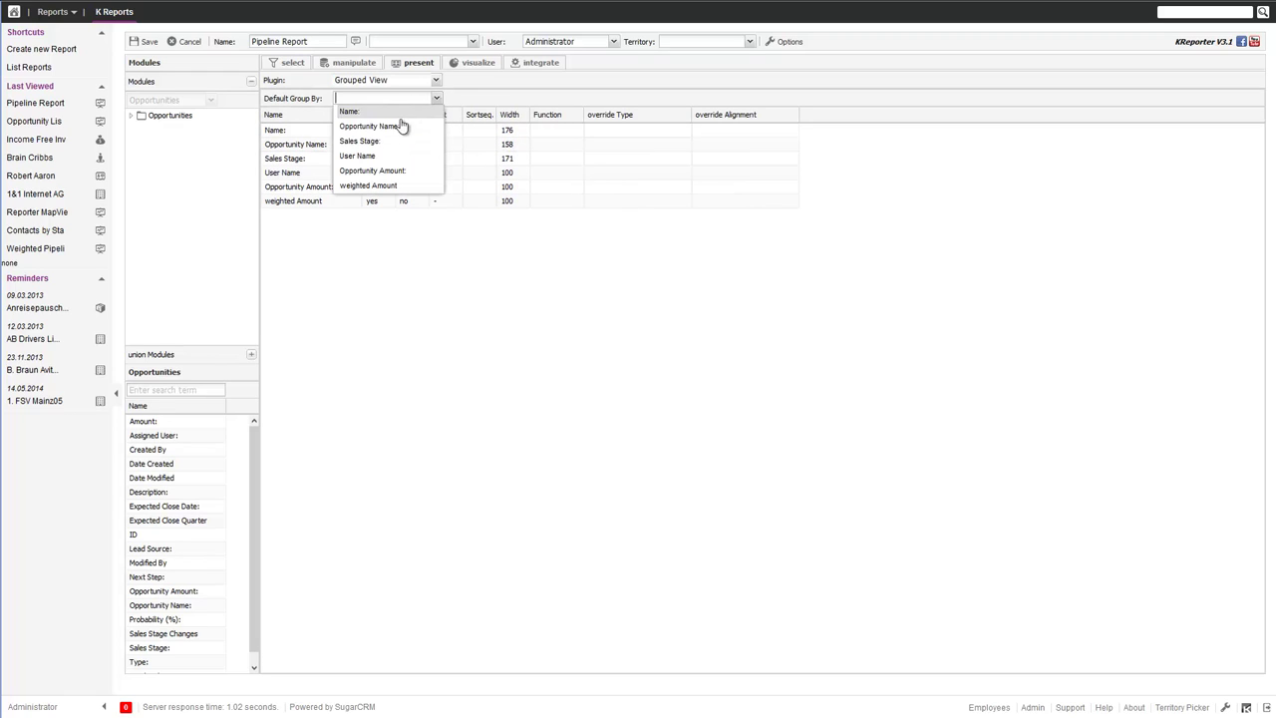
{"action": "left_click", "coordinate": [387, 157]}
Step: Set the Sum function for both Opportunity Amount and weighted Amount
{"action": "left_click", "coordinate": [572, 190]}
{"action": "left_click", "coordinate": [565, 217]}
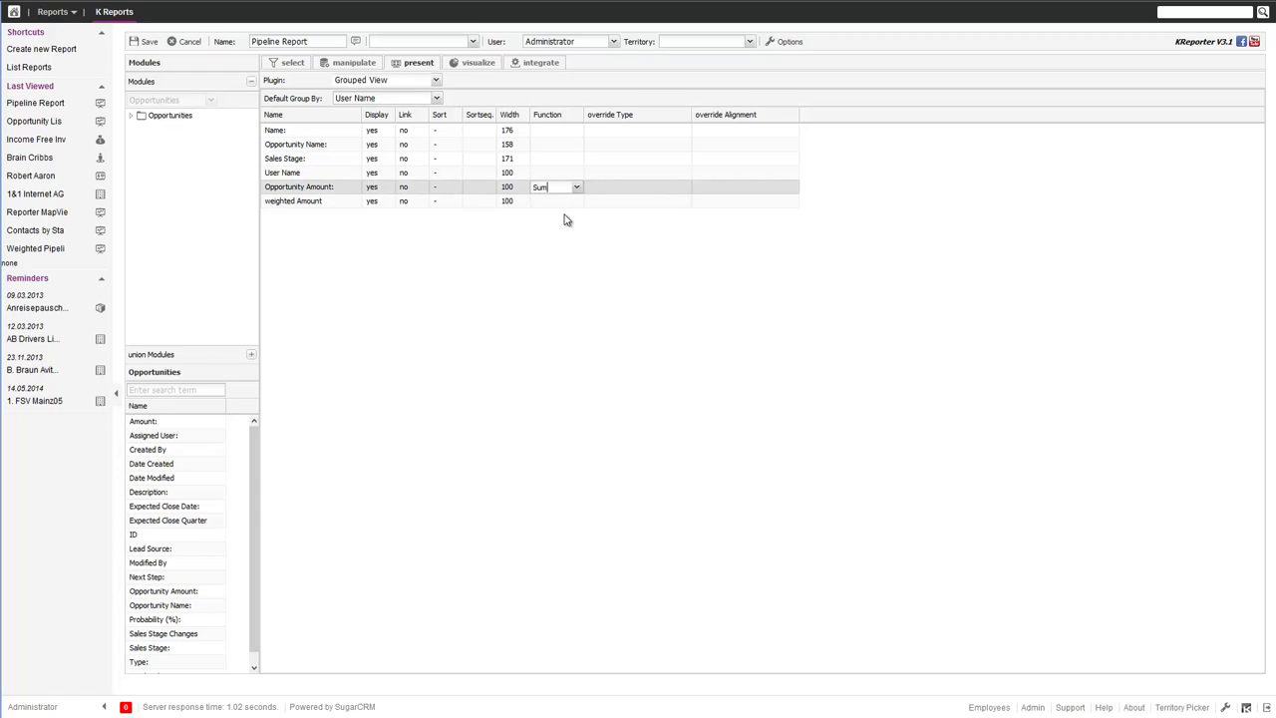
{"action": "left_click", "coordinate": [577, 203]}
{"action": "left_click", "coordinate": [563, 236]}
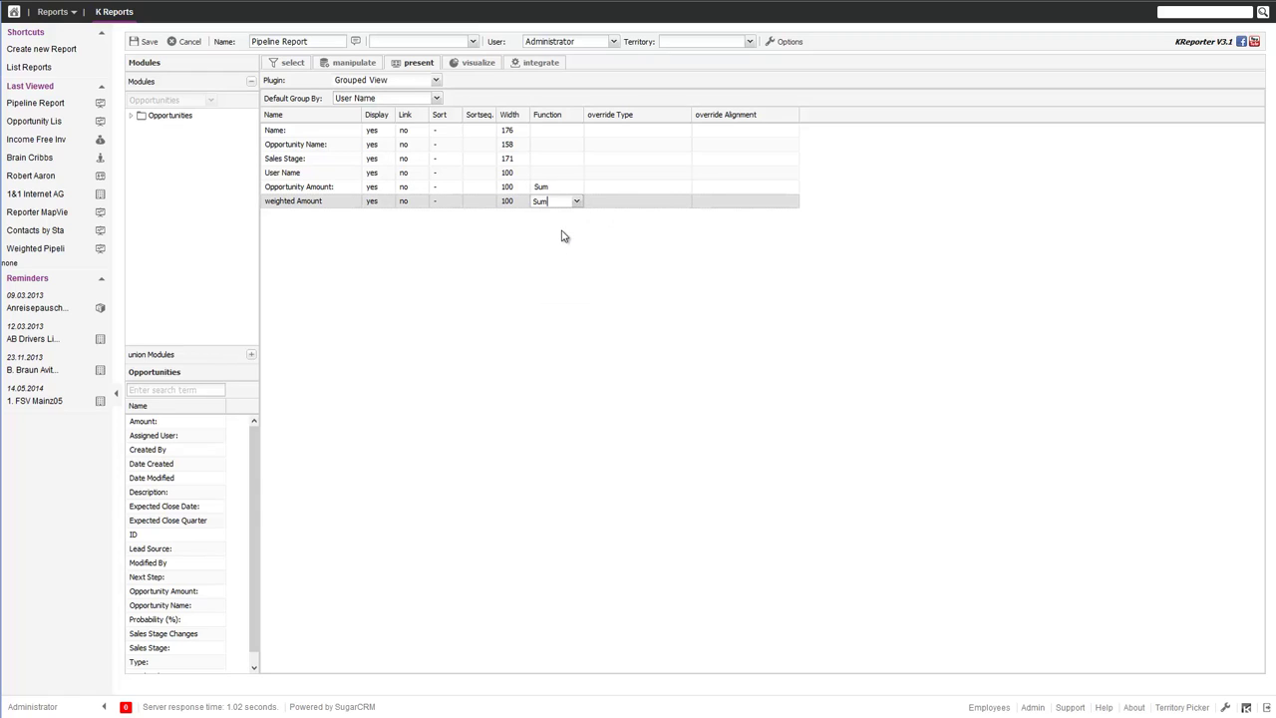
{"action": "left_click", "coordinate": [598, 270]}
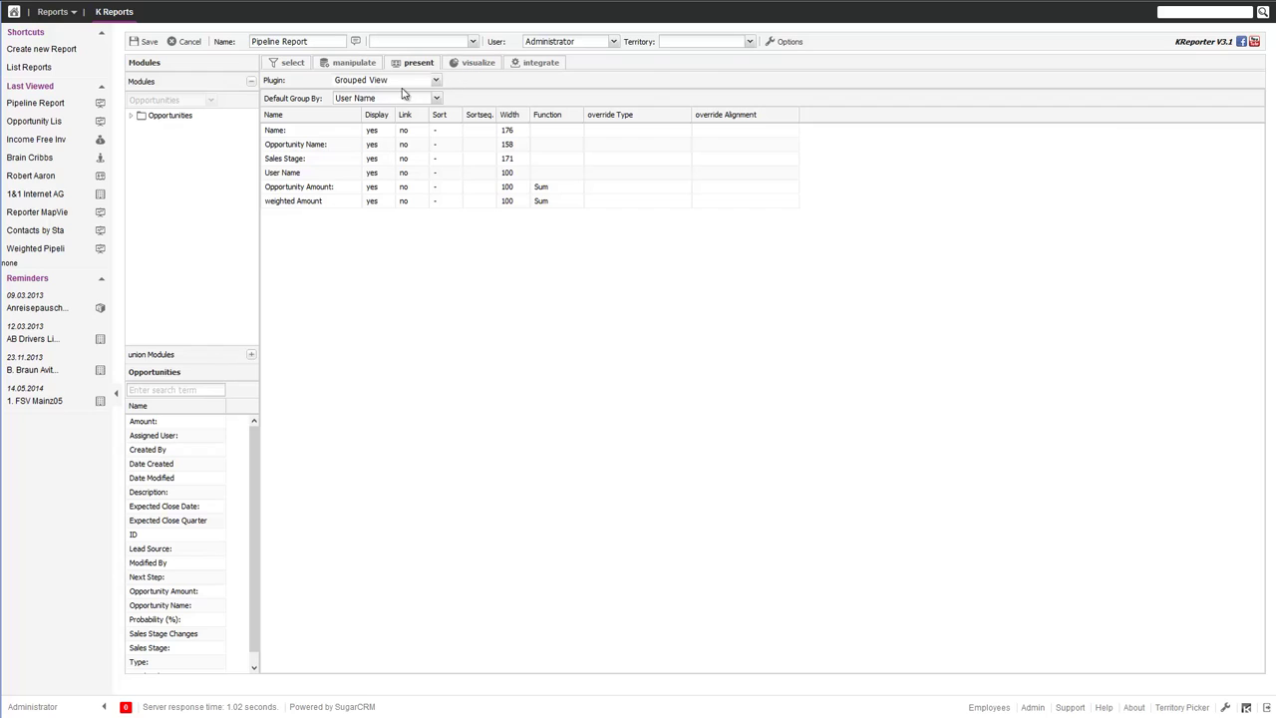
{"action": "left_click", "coordinate": [367, 83]}
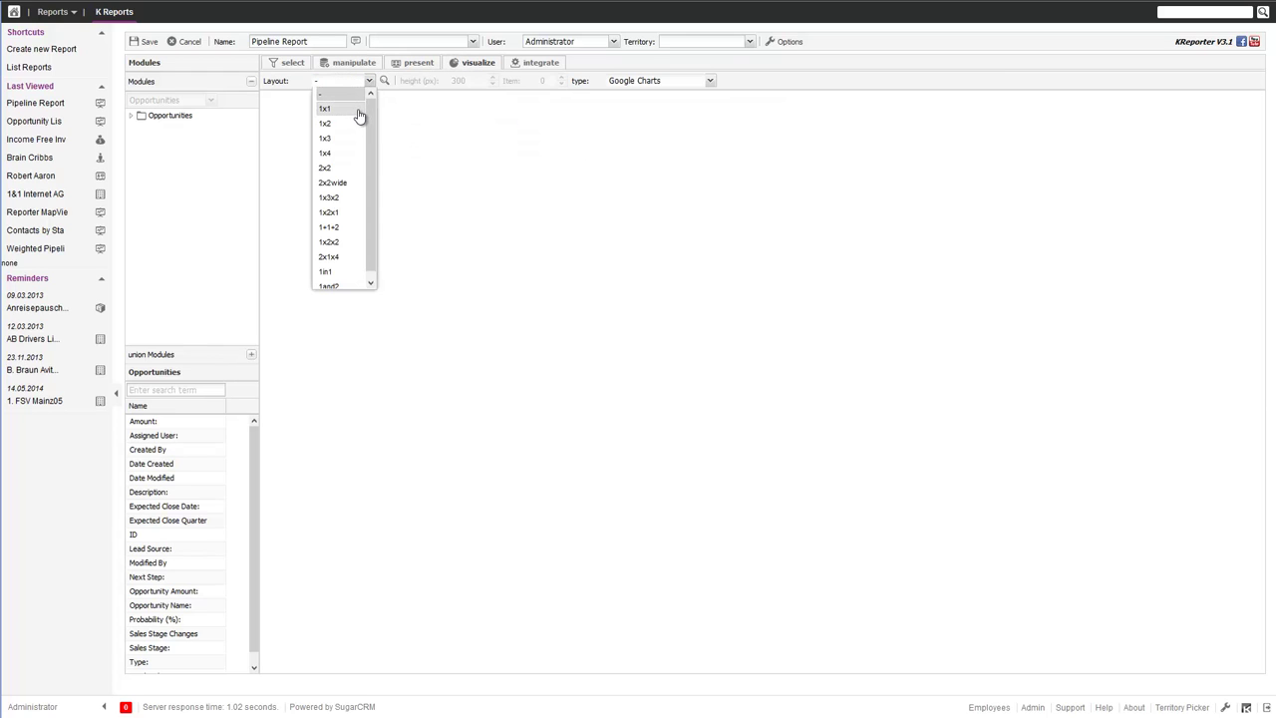
Step: Set a 1x1 layout with a two-dimensional High Charts stacked column chart
{"action": "left_click", "coordinate": [357, 111]}
{"action": "left_click", "coordinate": [708, 81]}
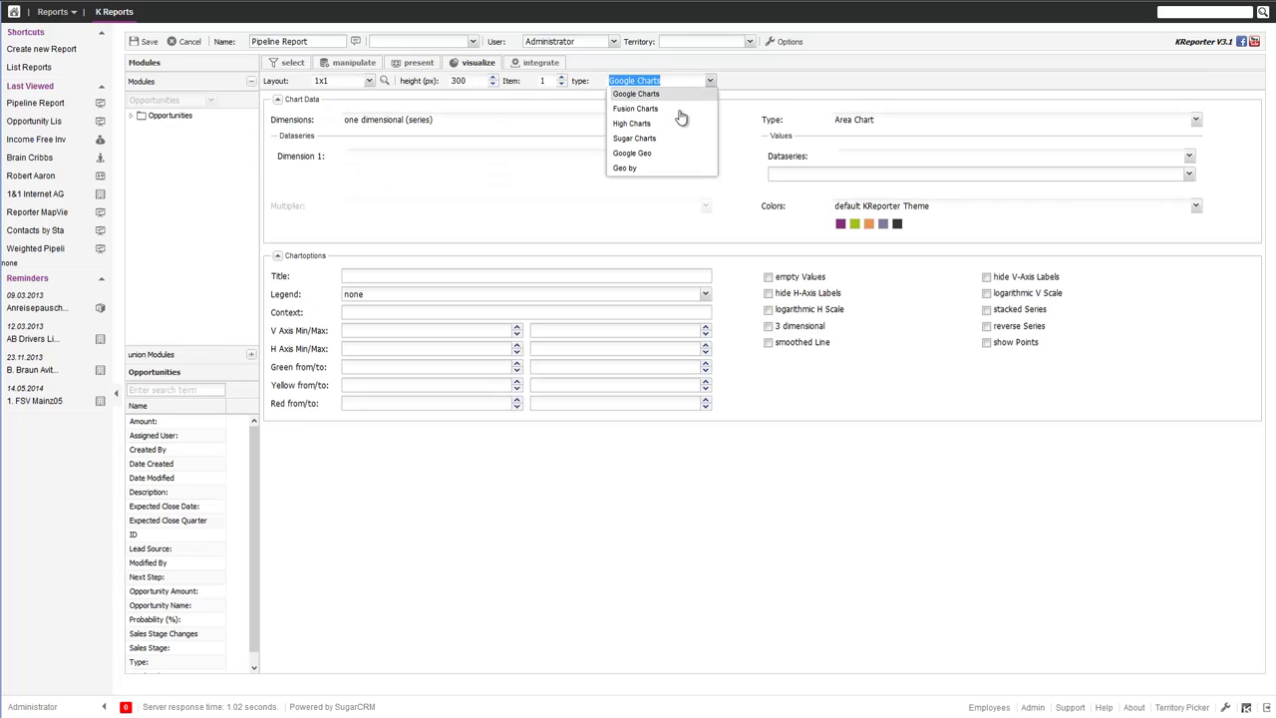
{"action": "left_click", "coordinate": [628, 124]}
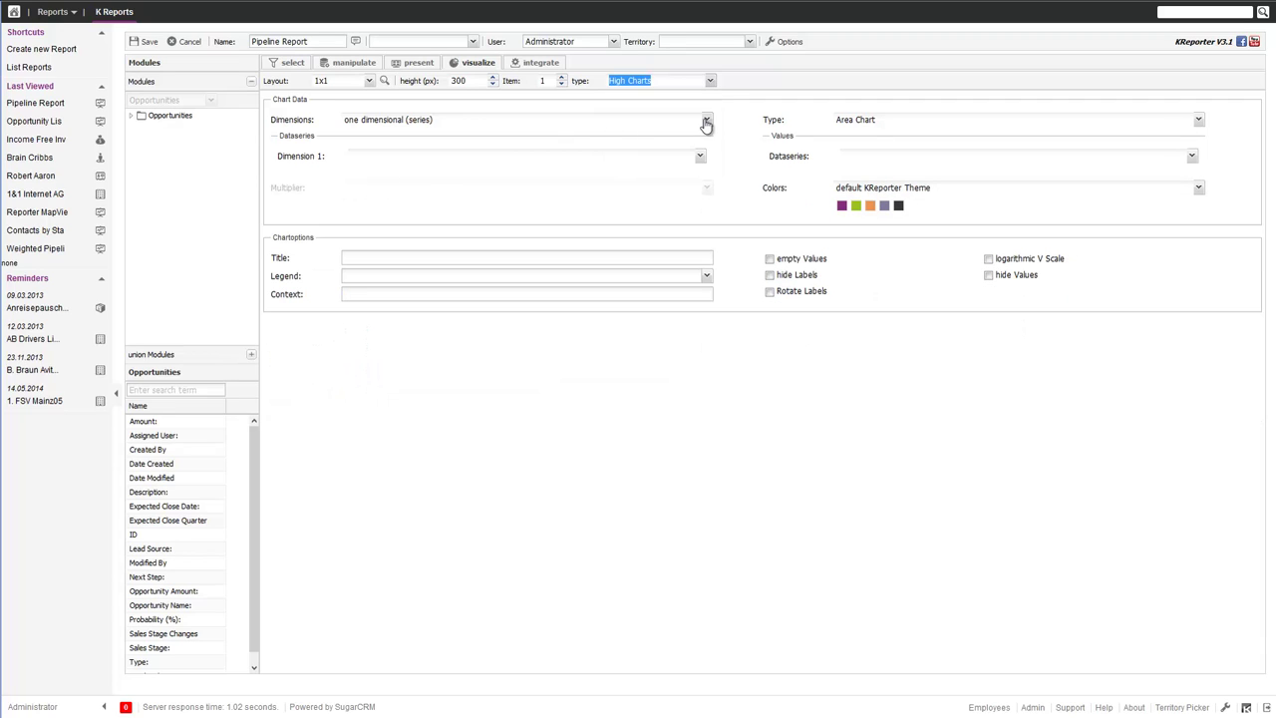
{"action": "left_click", "coordinate": [706, 120]}
{"action": "left_click", "coordinate": [464, 163]}
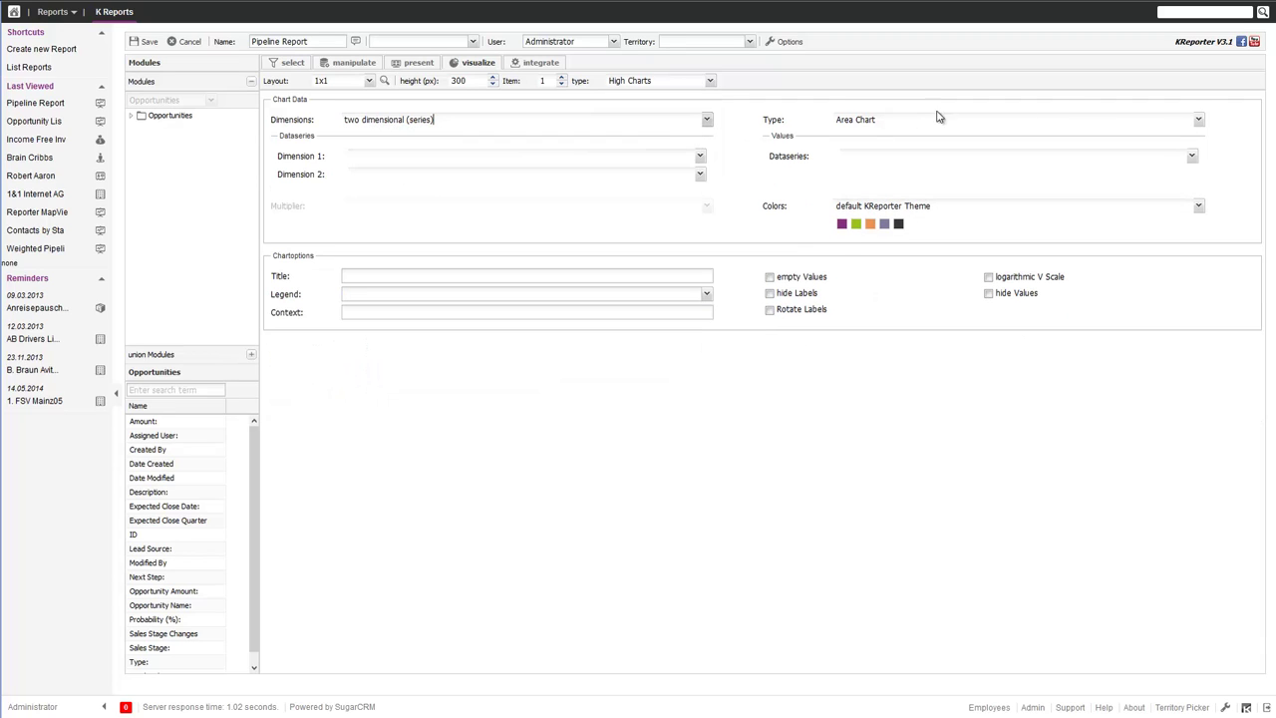
{"action": "left_click", "coordinate": [1200, 119]}
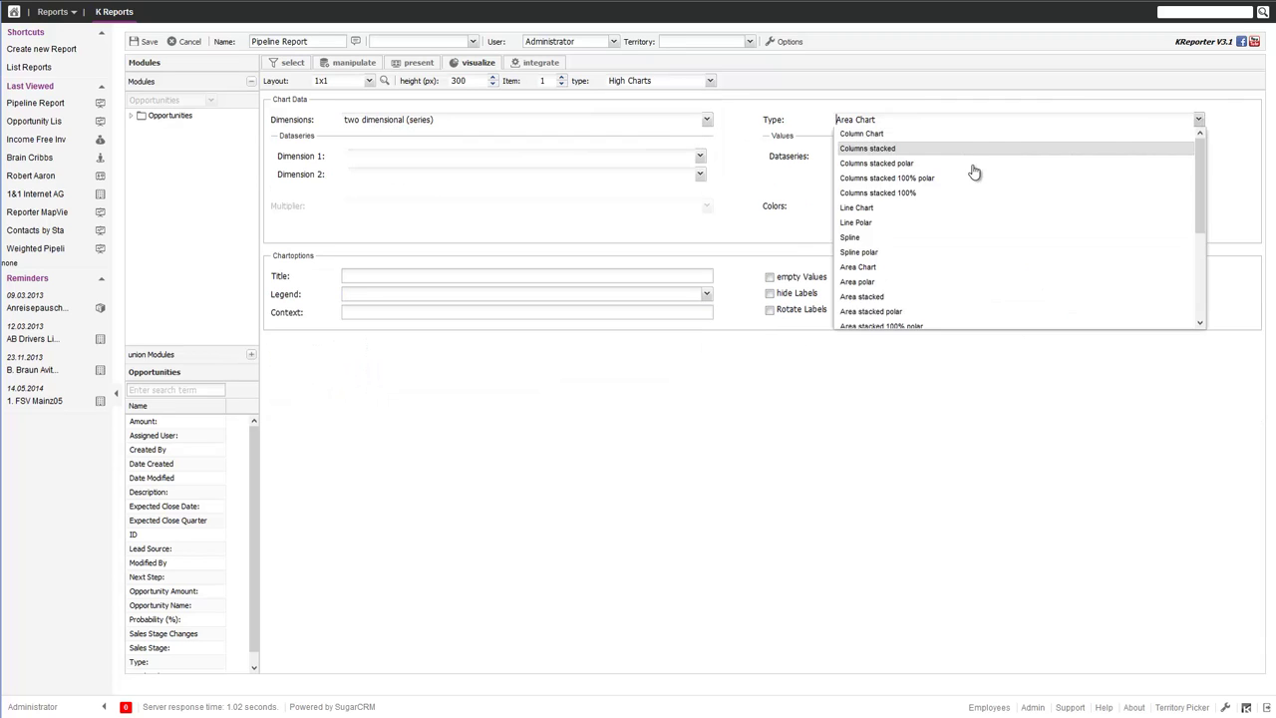
{"action": "left_click", "coordinate": [905, 149]}
Step: Chart weighted Amount by User Name and Sales Stage using the Mountain Sunset theme
{"action": "left_click", "coordinate": [700, 156]}
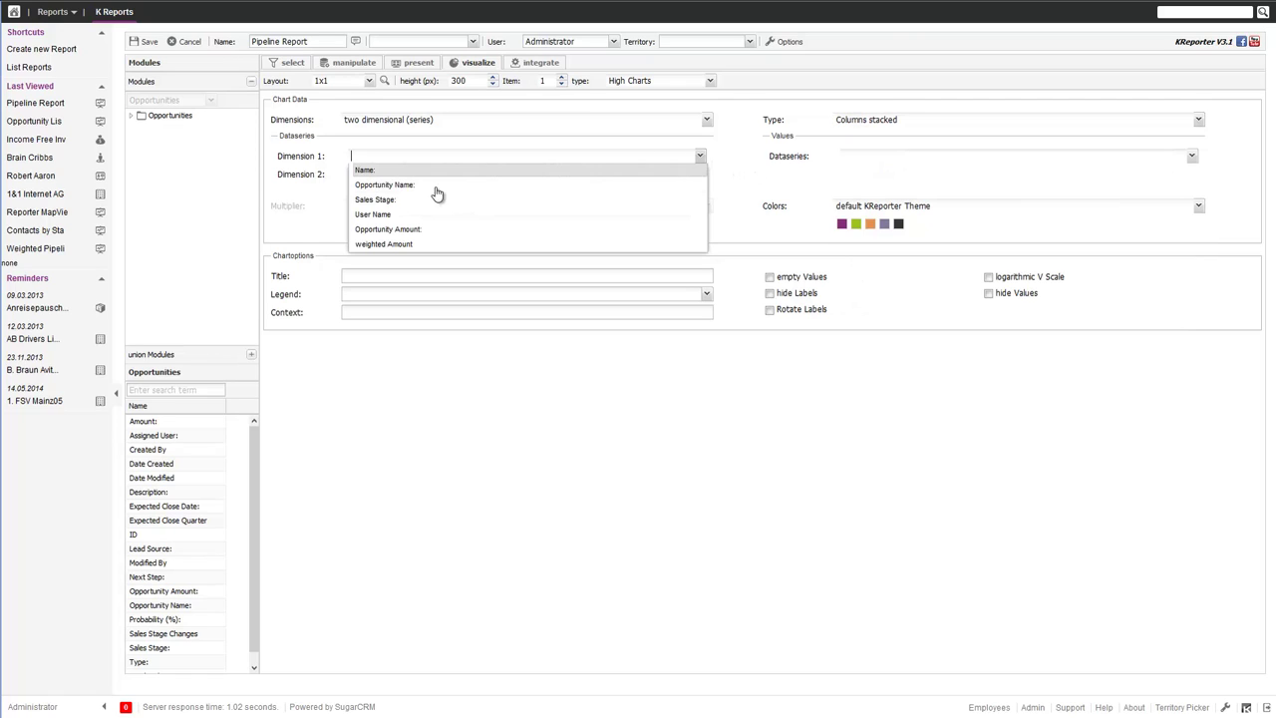
{"action": "left_click", "coordinate": [423, 214]}
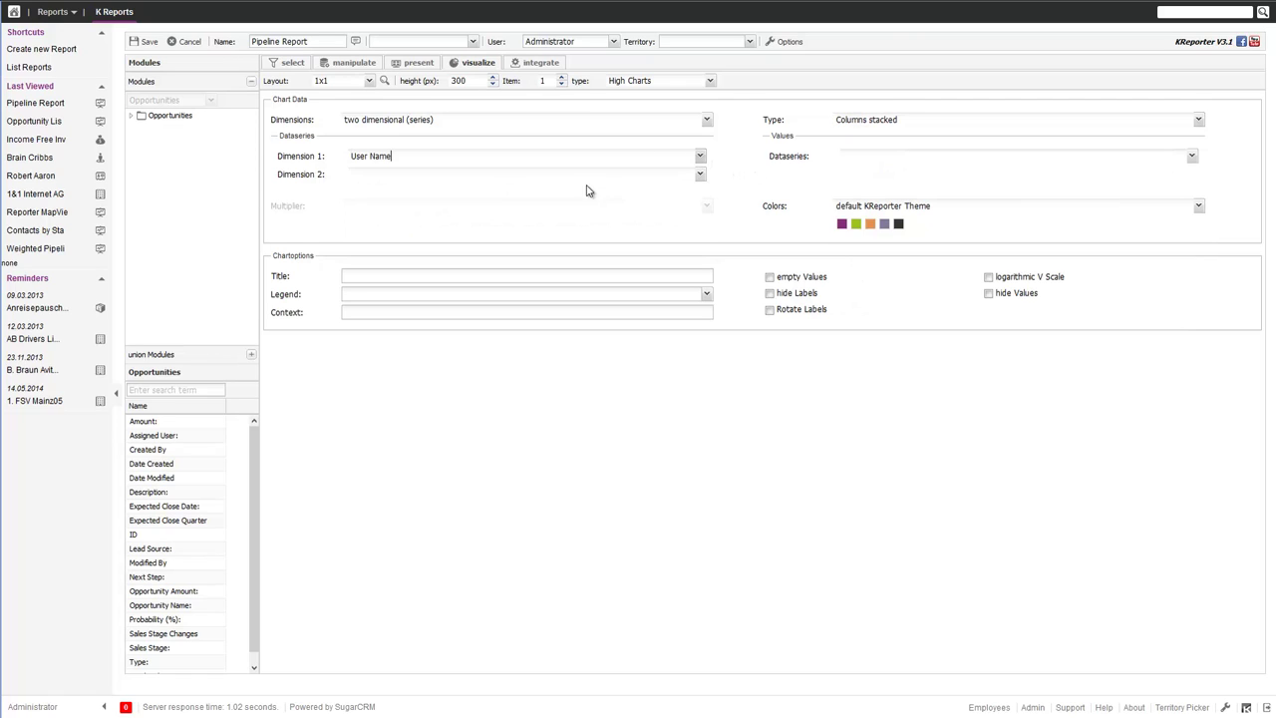
{"action": "left_click", "coordinate": [700, 176]}
{"action": "left_click", "coordinate": [483, 223]}
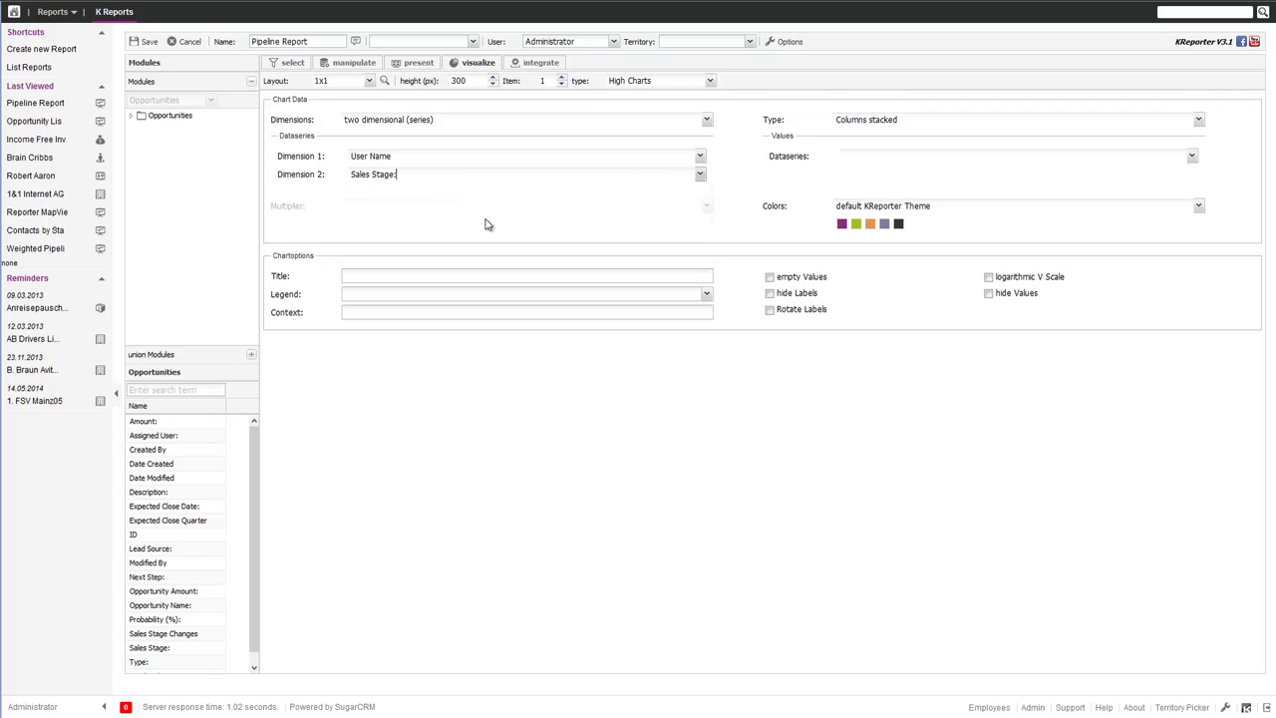
{"action": "left_click", "coordinate": [1193, 159]}
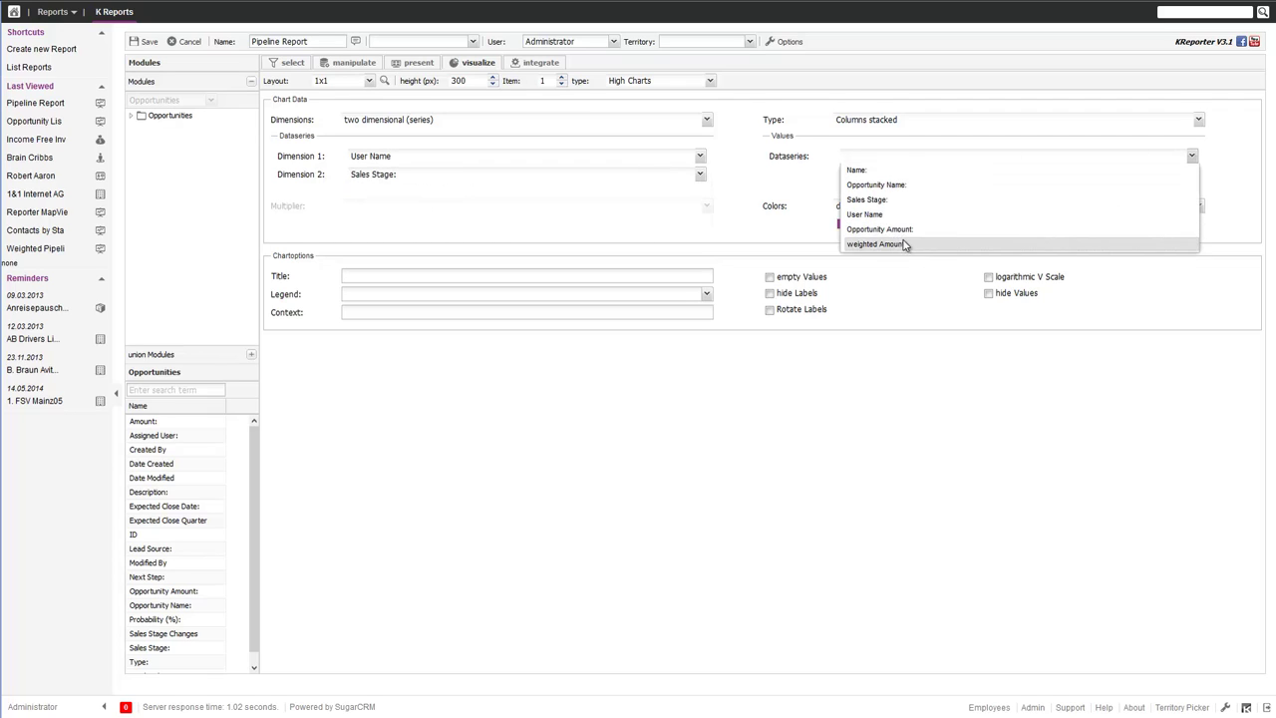
{"action": "left_click", "coordinate": [902, 247]}
{"action": "left_click", "coordinate": [1199, 209]}
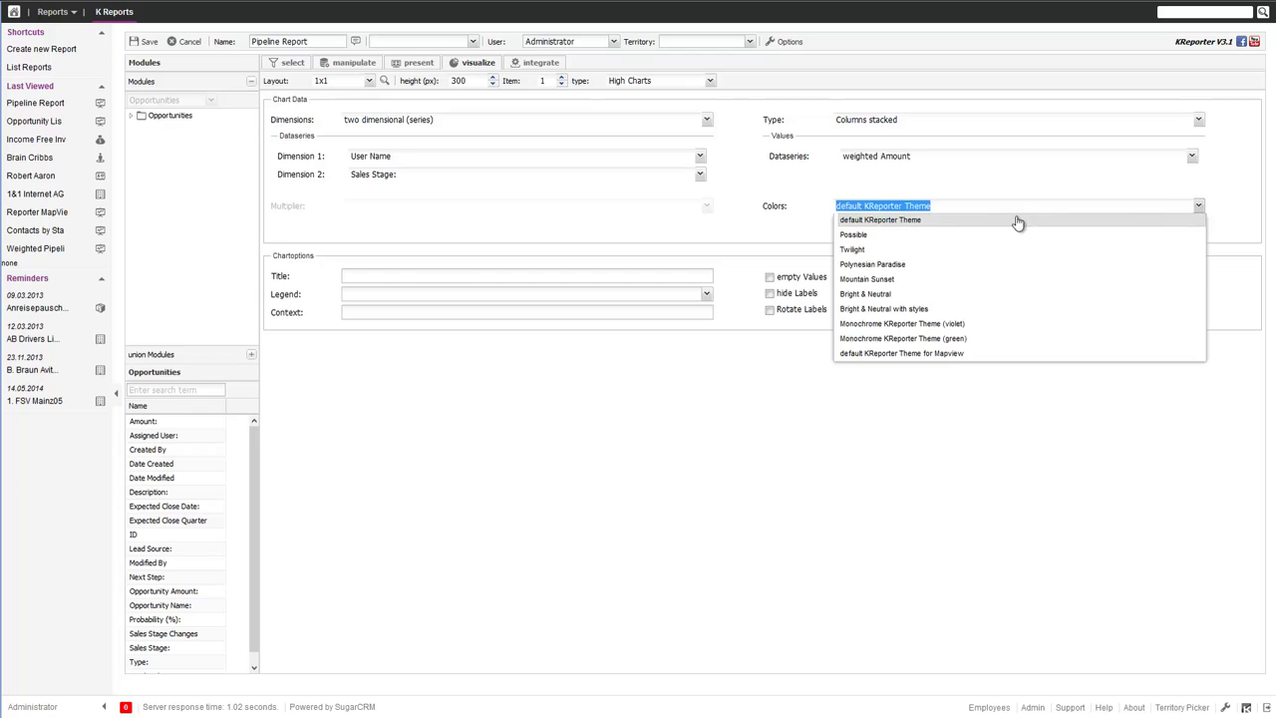
{"action": "left_click", "coordinate": [906, 284]}
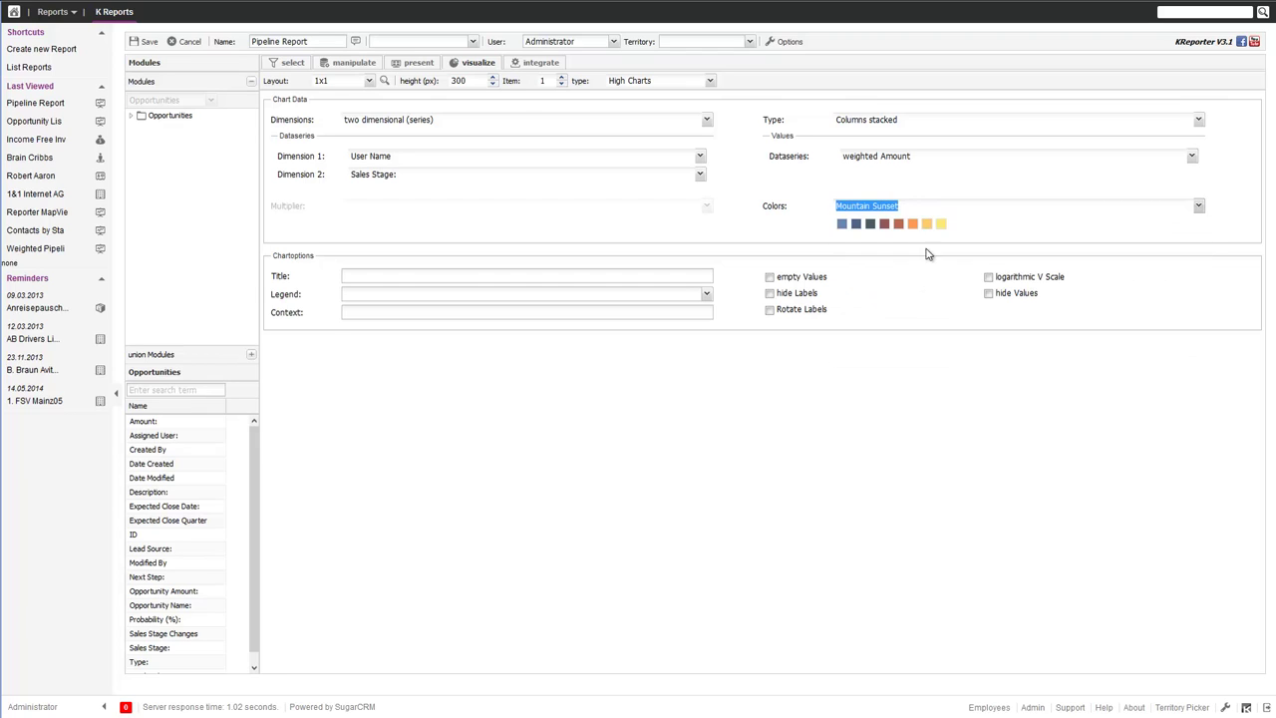
{"action": "left_click", "coordinate": [534, 64]}
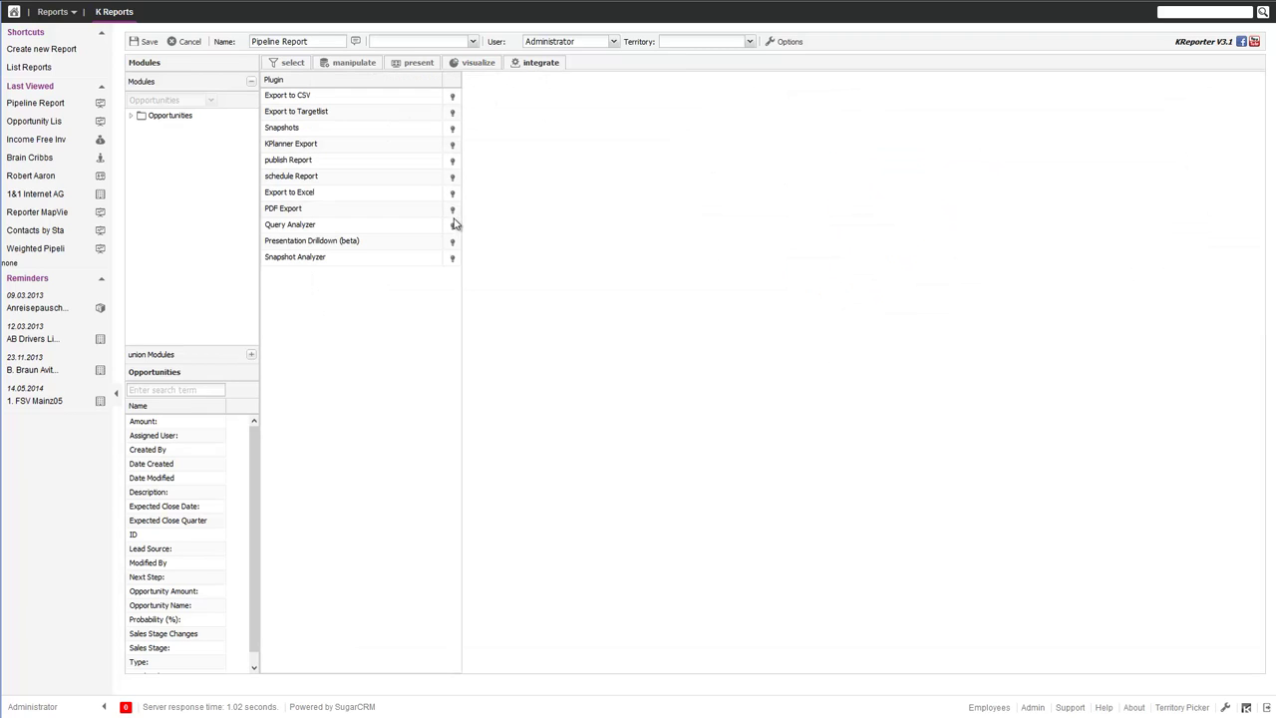
Step: Activate the PDF Export and Export to Excel plugins and save the report
{"action": "left_click", "coordinate": [452, 208]}
{"action": "left_click", "coordinate": [451, 192]}
{"action": "left_click", "coordinate": [147, 43]}
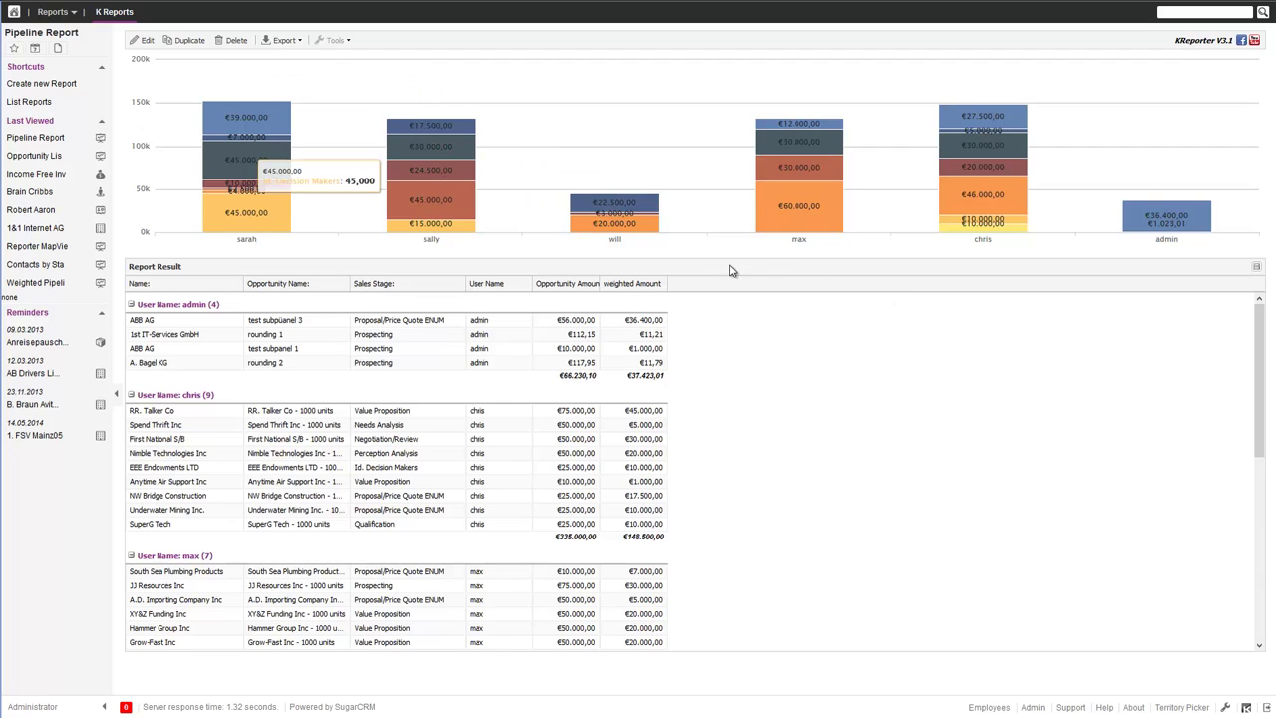
{"action": "mouse_move", "coordinate": [244, 121]}
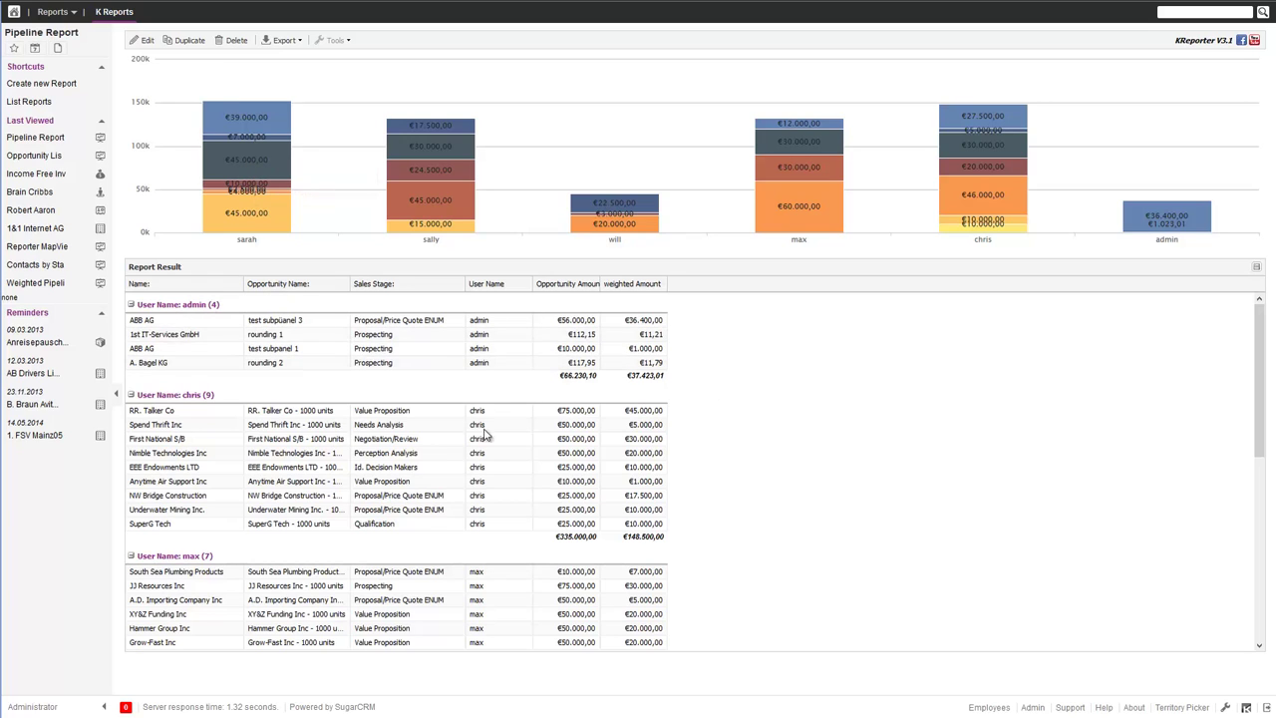
{"action": "left_click", "coordinate": [461, 288]}
{"action": "left_click", "coordinate": [521, 370]}
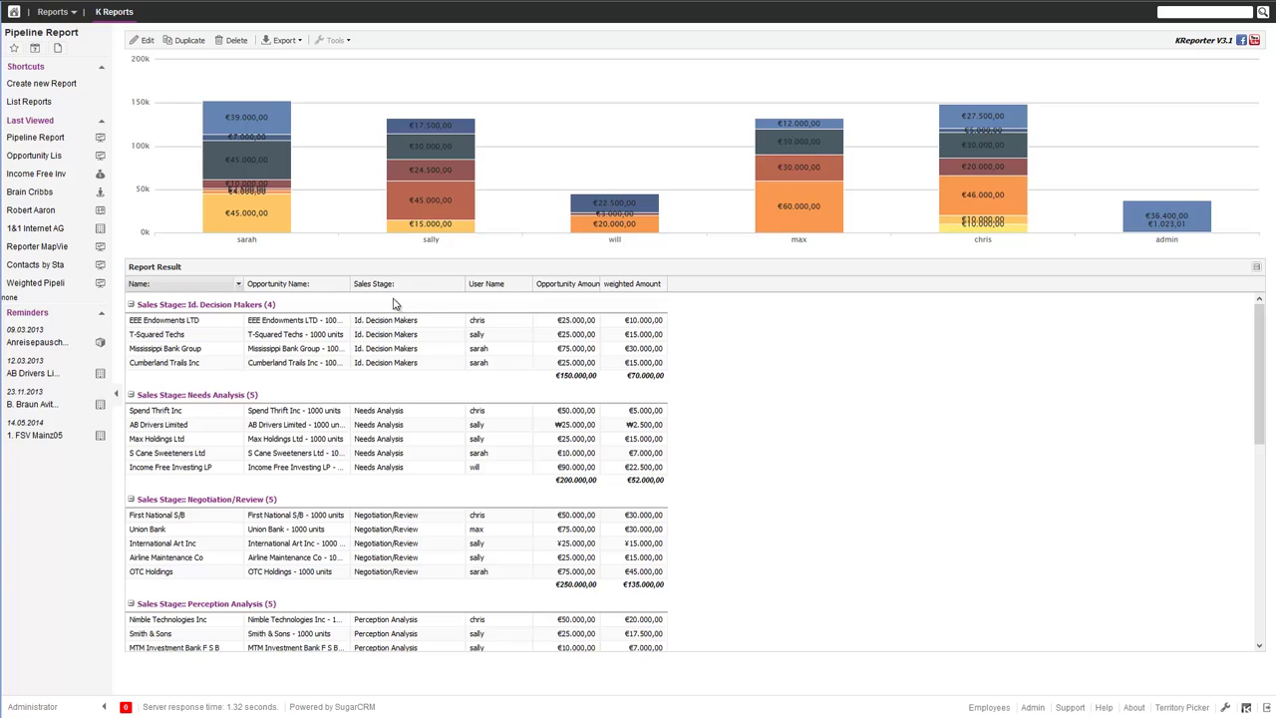
{"action": "left_click", "coordinate": [527, 284]}
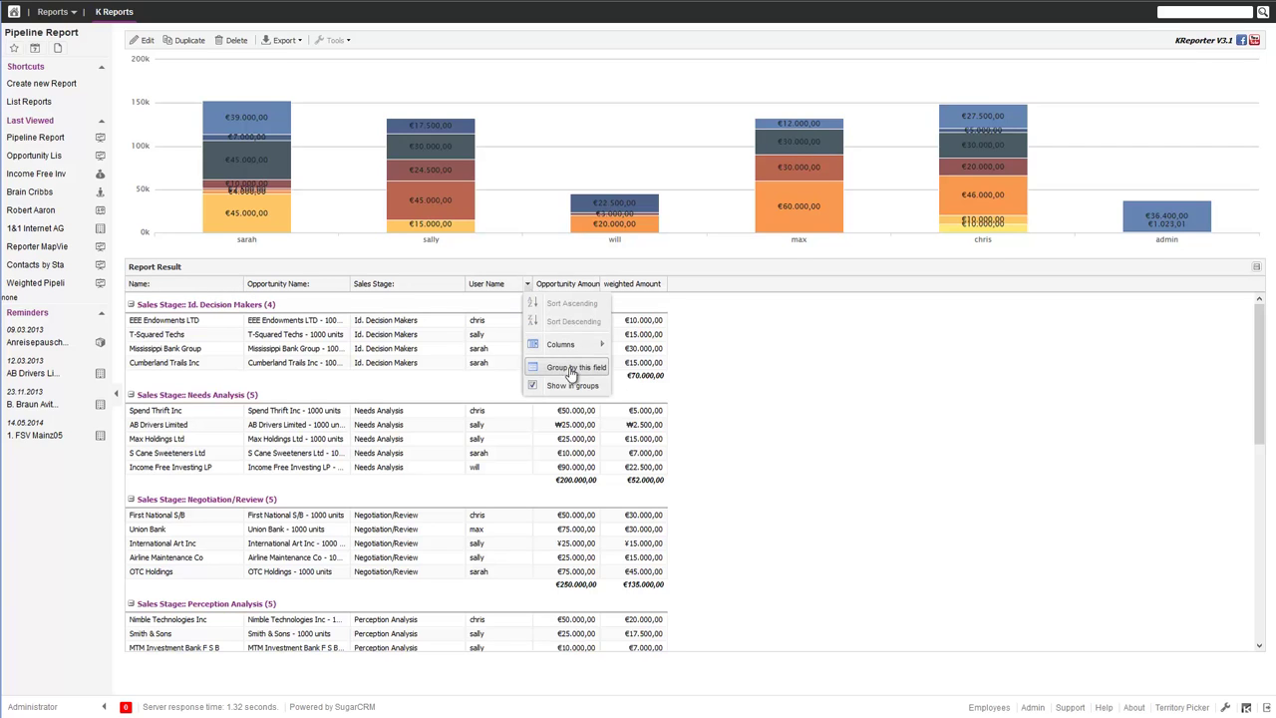
{"action": "left_click", "coordinate": [586, 368]}
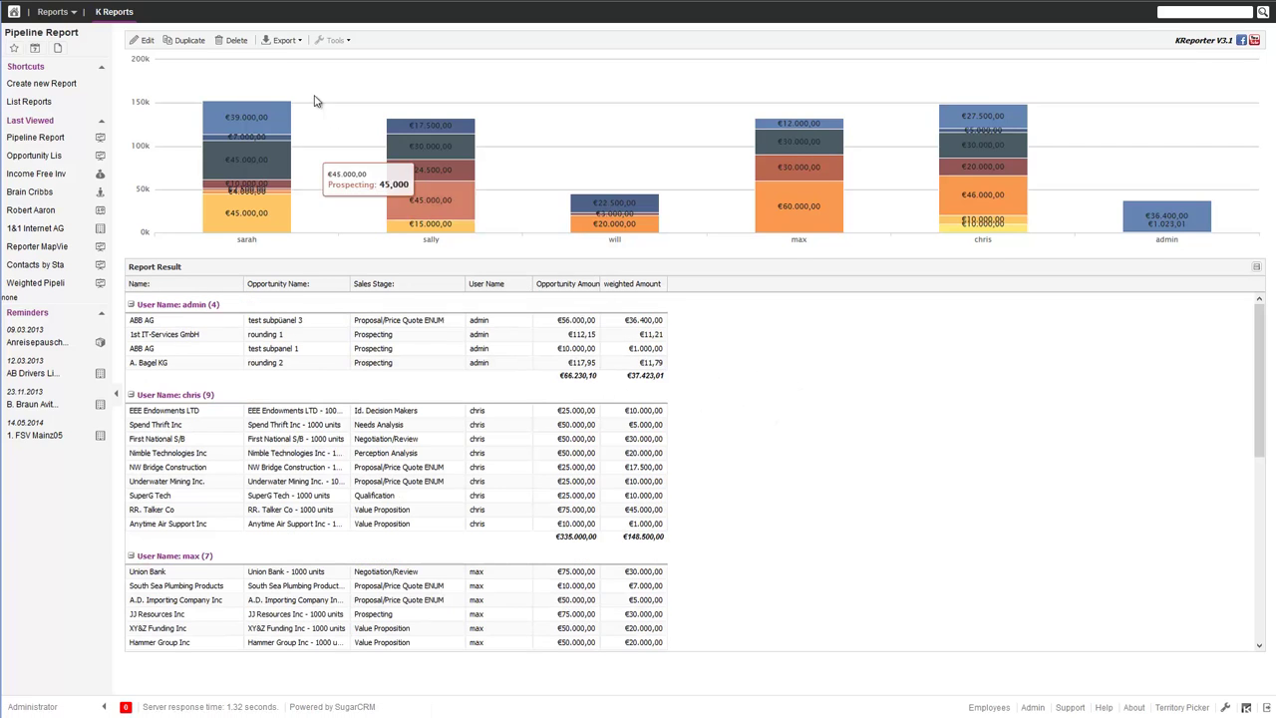
{"action": "left_click", "coordinate": [297, 44]}
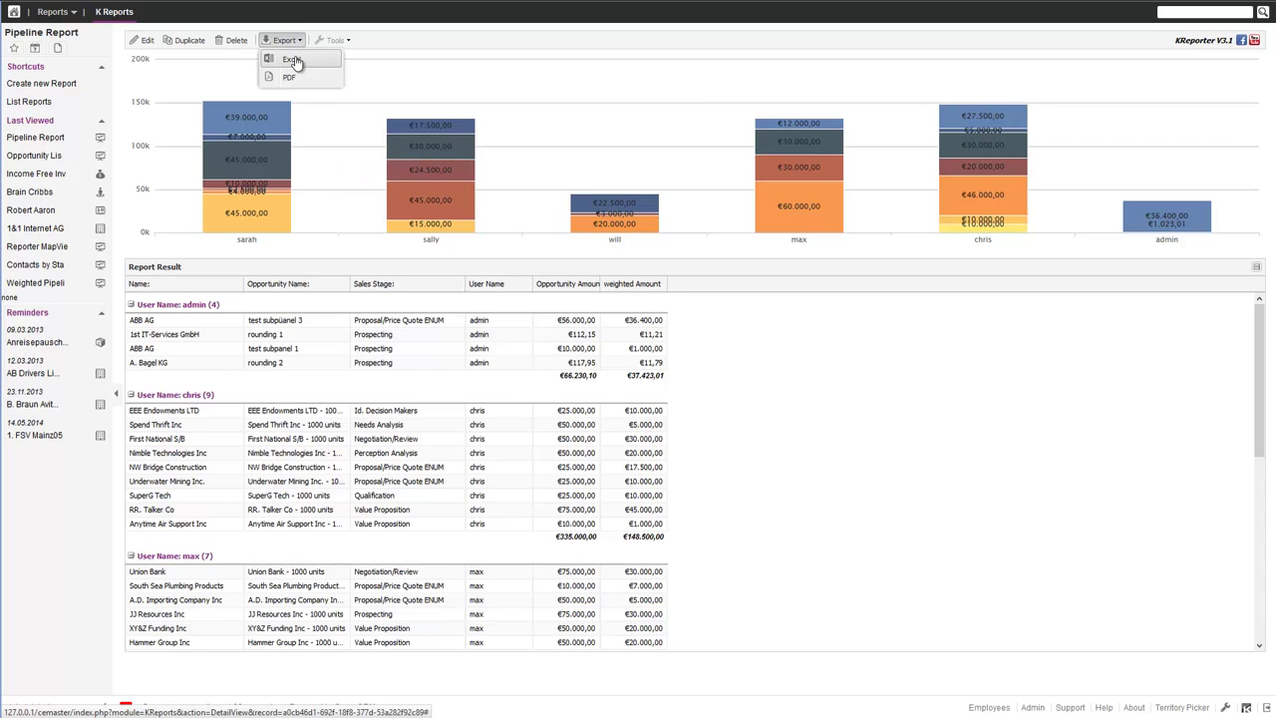
Step: Export the Pipeline Report to PDF and open the file in Adobe Reader
{"action": "left_click", "coordinate": [290, 78]}
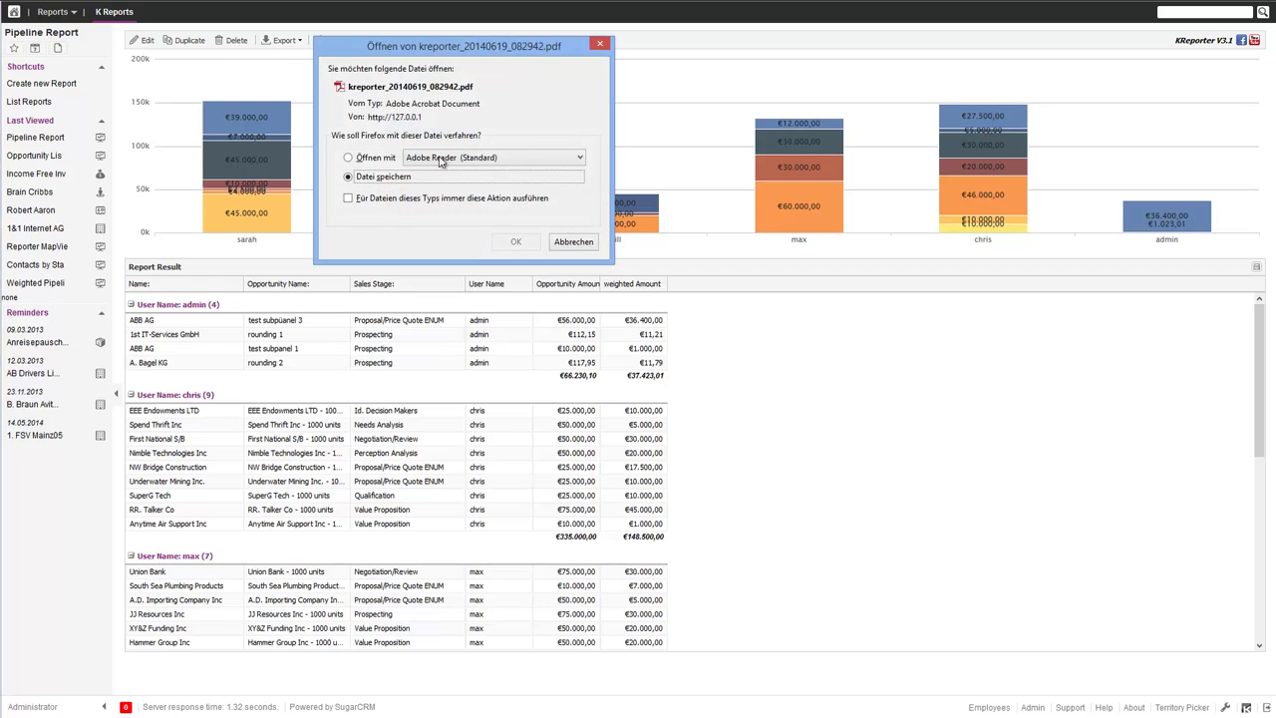
{"action": "left_click", "coordinate": [515, 241]}
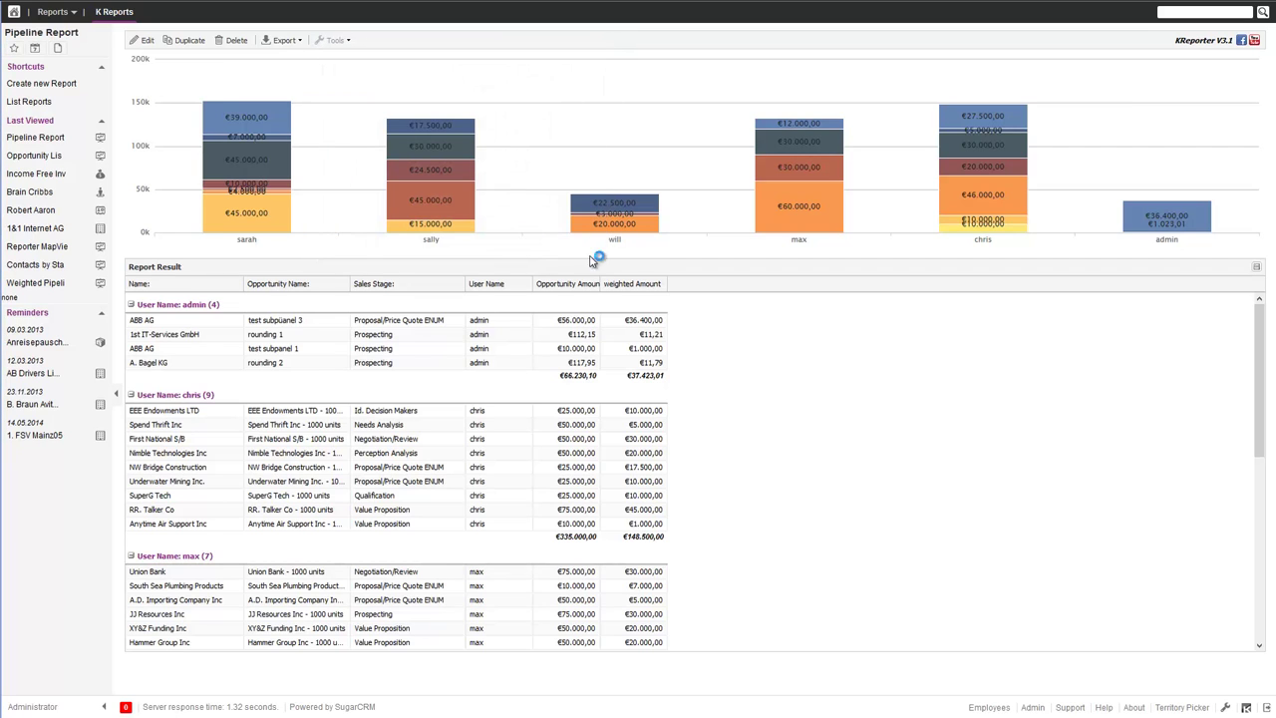